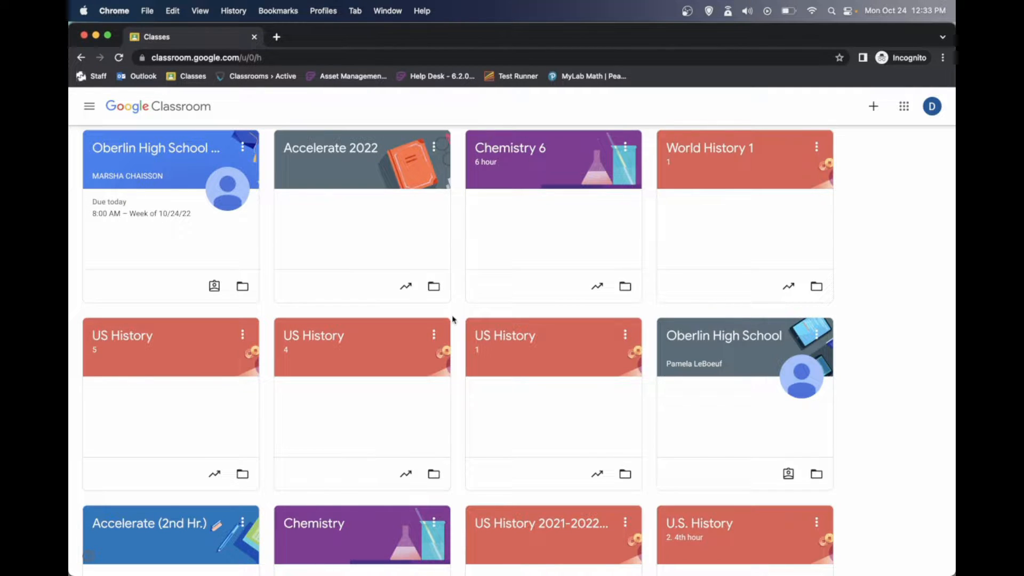
# - Review the Google Classroom class cards and check the options available for the US History 2021-2022 class
pyautogui.scroll(-4, 456, 320)
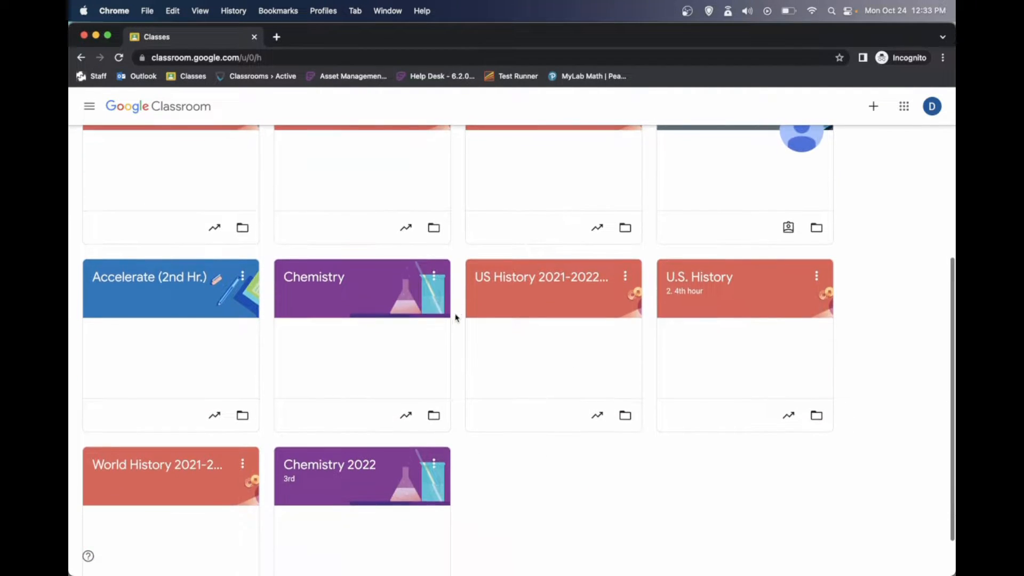
pyautogui.scroll(3, 459, 264)
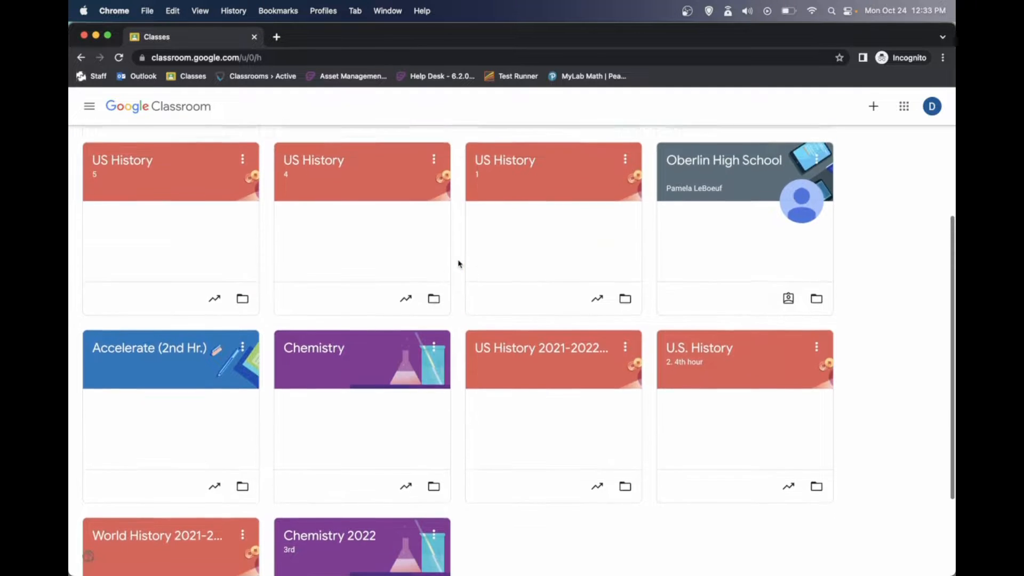
pyautogui.scroll(-1, 459, 264)
pyautogui.click(626, 367)
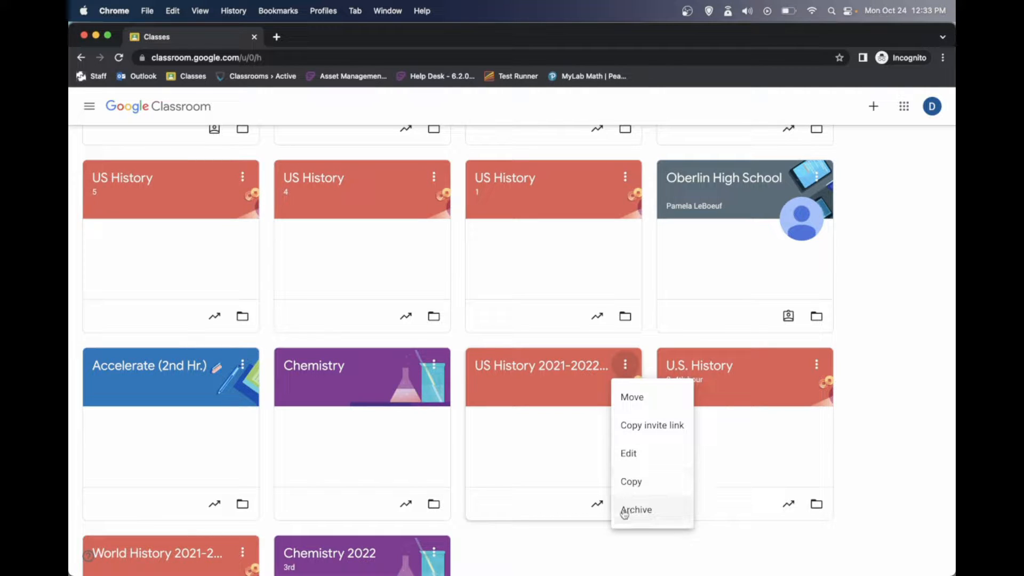
pyautogui.click(457, 273)
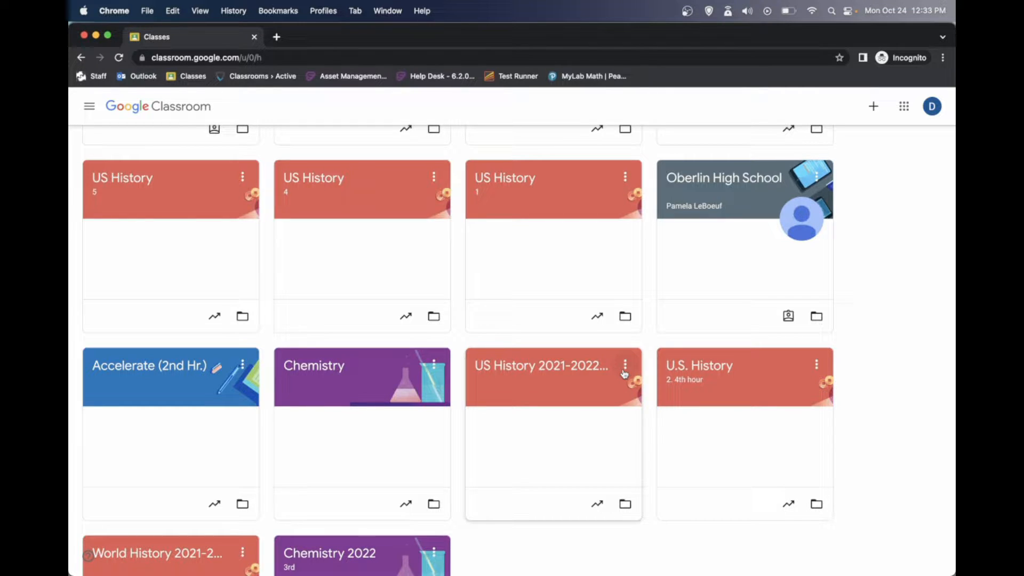
pyautogui.scroll(4, 456, 188)
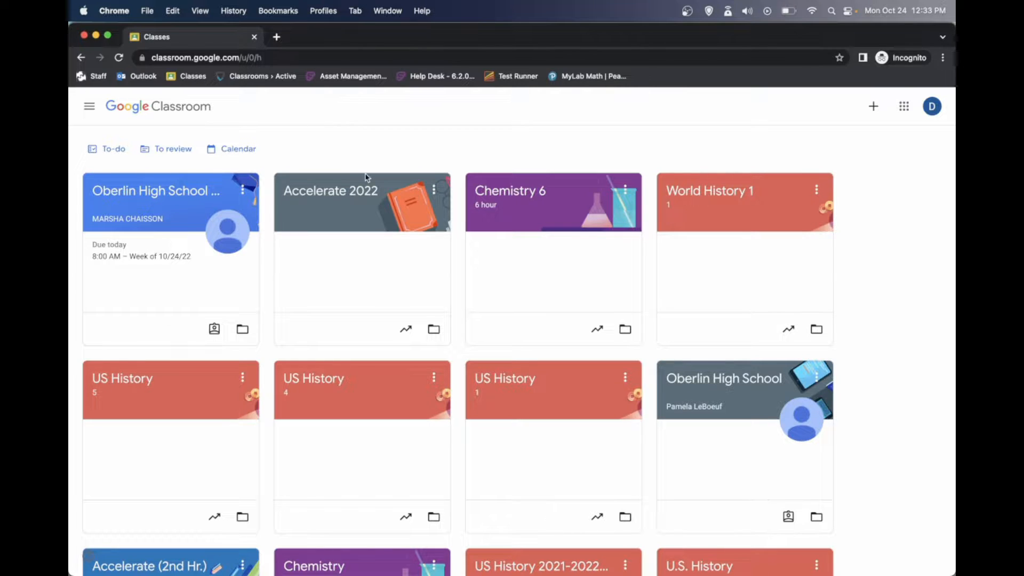
# - Open GoGuardian's active classrooms in a new browser tab and accept the Terms of Service and End User License Agreement
pyautogui.click(276, 38)
pyautogui.click(280, 78)
pyautogui.scroll(-2, 440, 218)
pyautogui.scroll(2, 440, 220)
pyautogui.scroll(-20, 440, 219)
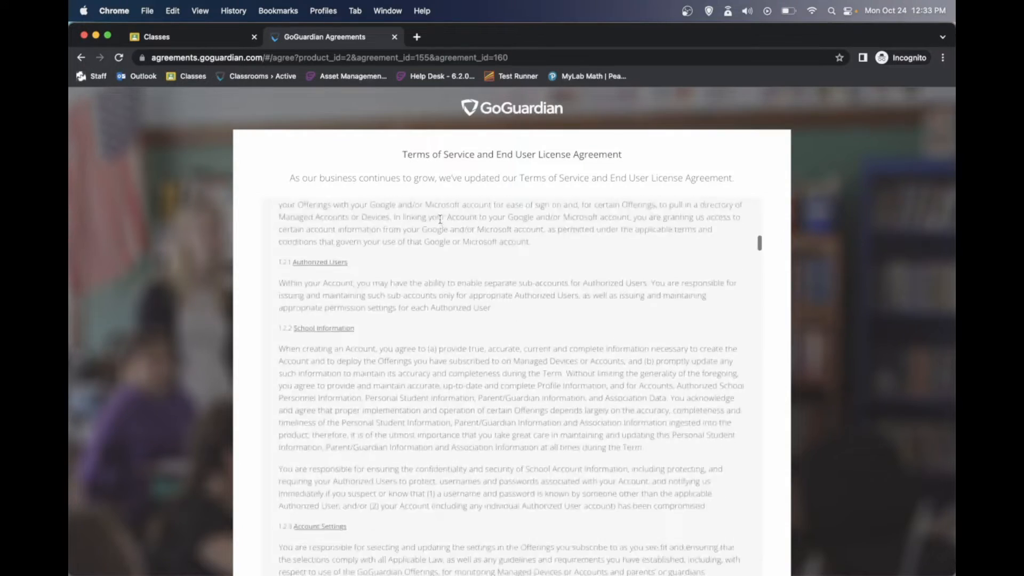
pyautogui.scroll(-5, 245, 338)
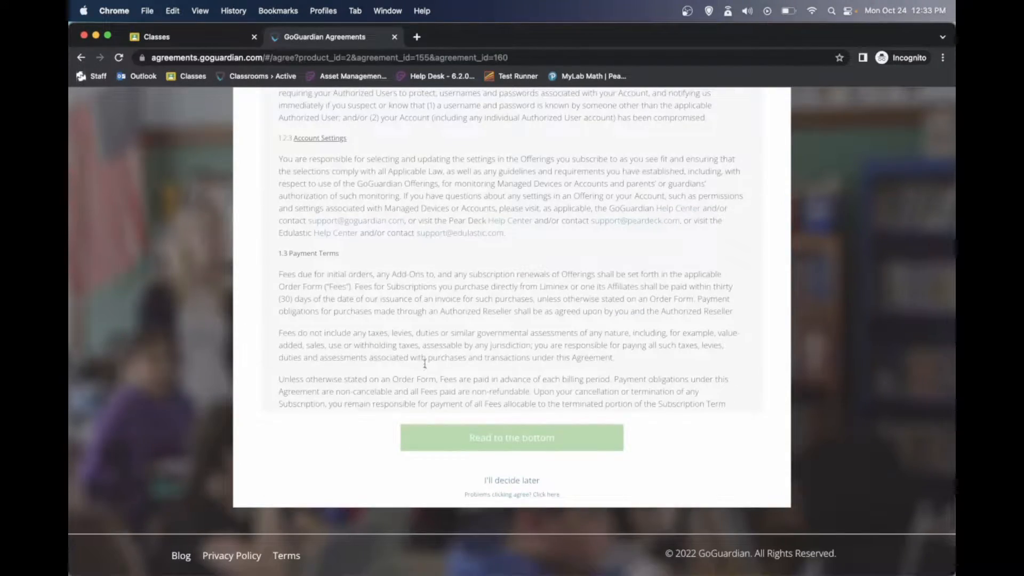
pyautogui.scroll(-20, 403, 346)
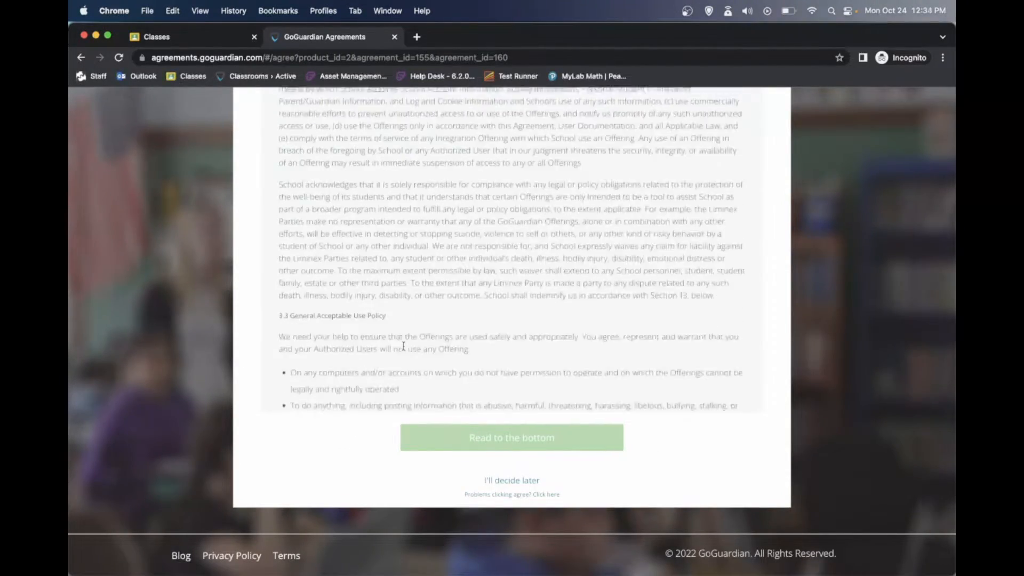
pyautogui.scroll(-20, 404, 349)
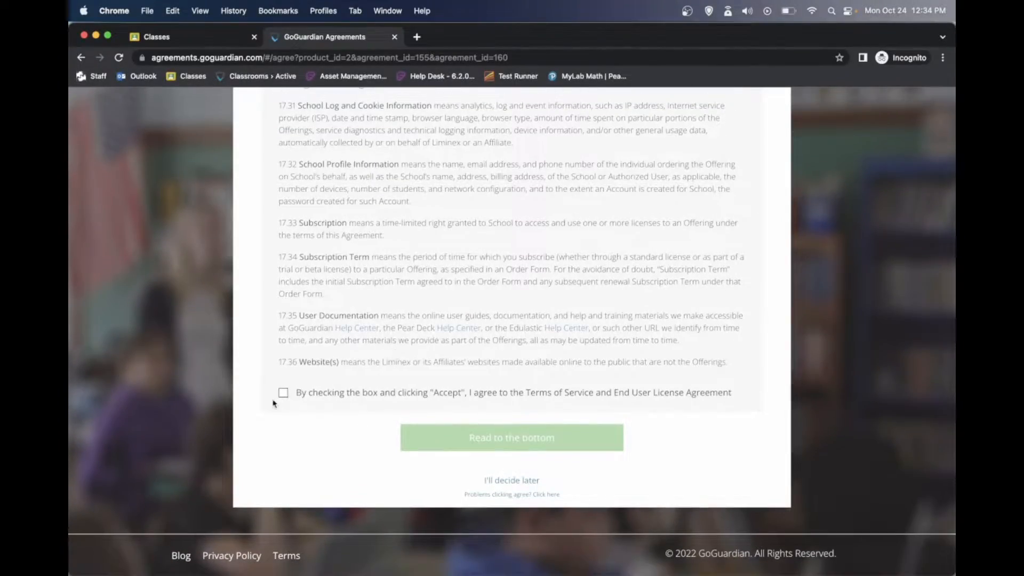
pyautogui.click(283, 395)
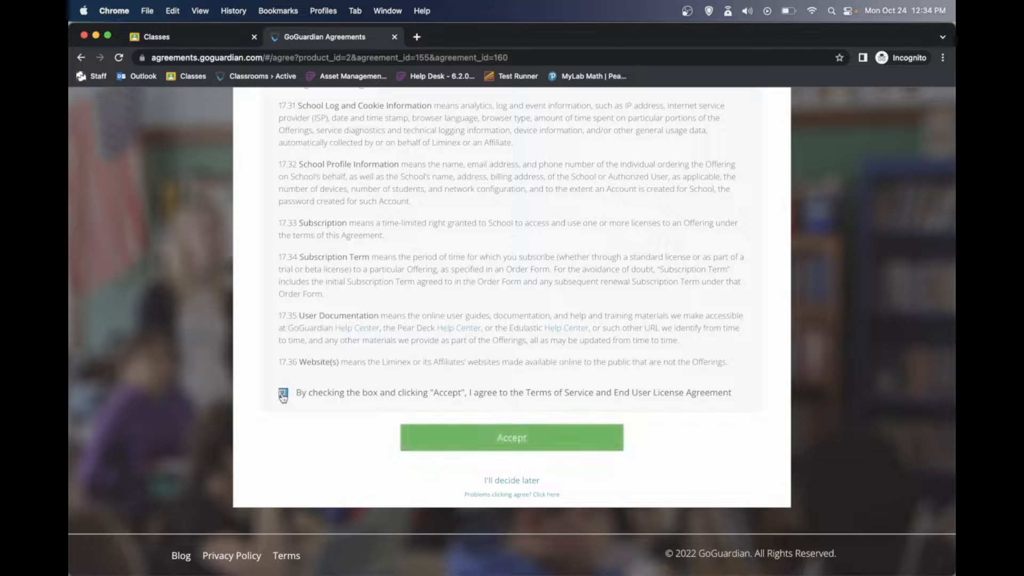
pyautogui.click(475, 447)
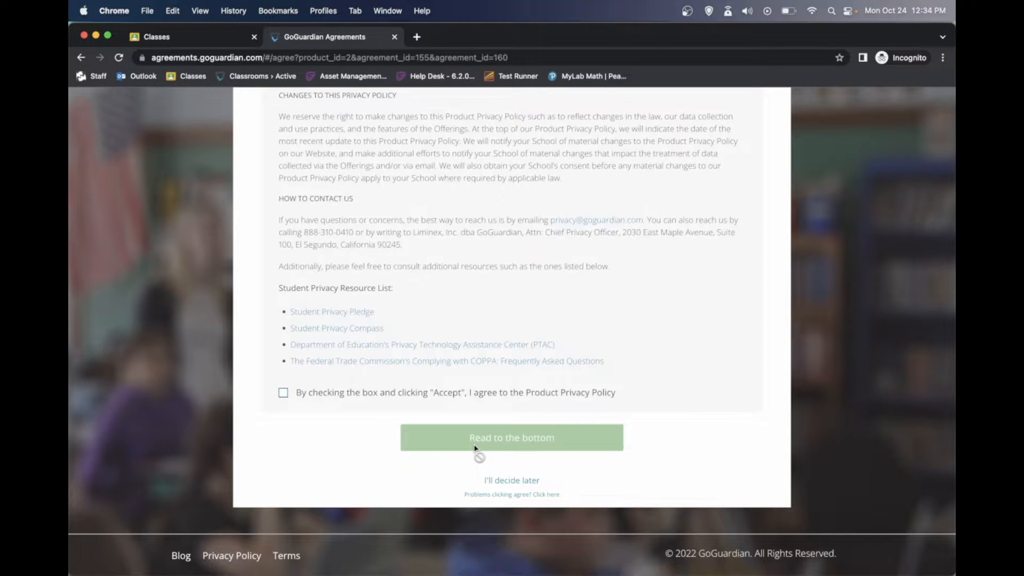
# - Accept the Product Privacy Policy and dismiss the announcement about sharing Scenes
pyautogui.doubleClick(278, 399)
pyautogui.click(282, 397)
pyautogui.click(445, 440)
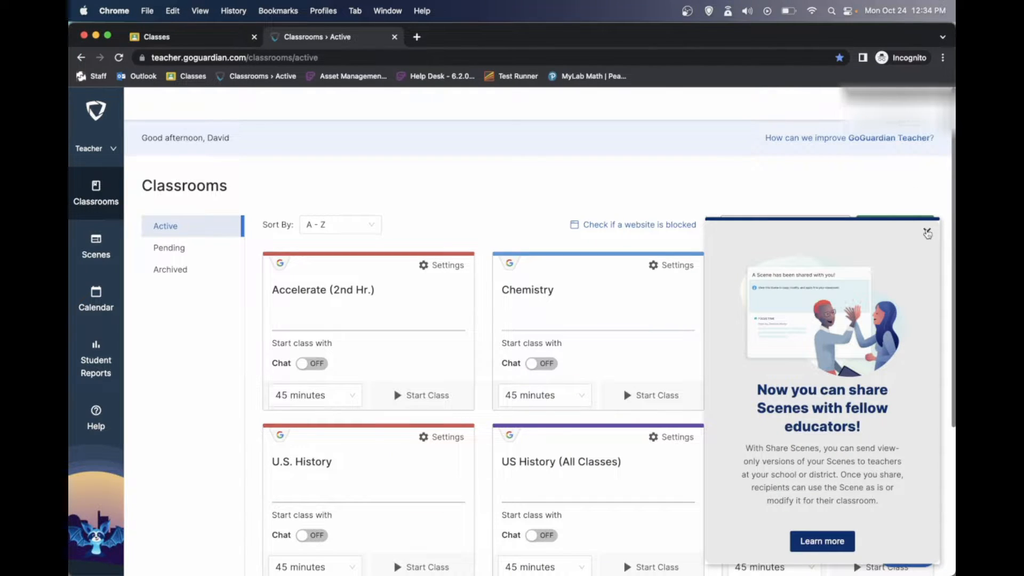
pyautogui.click(927, 234)
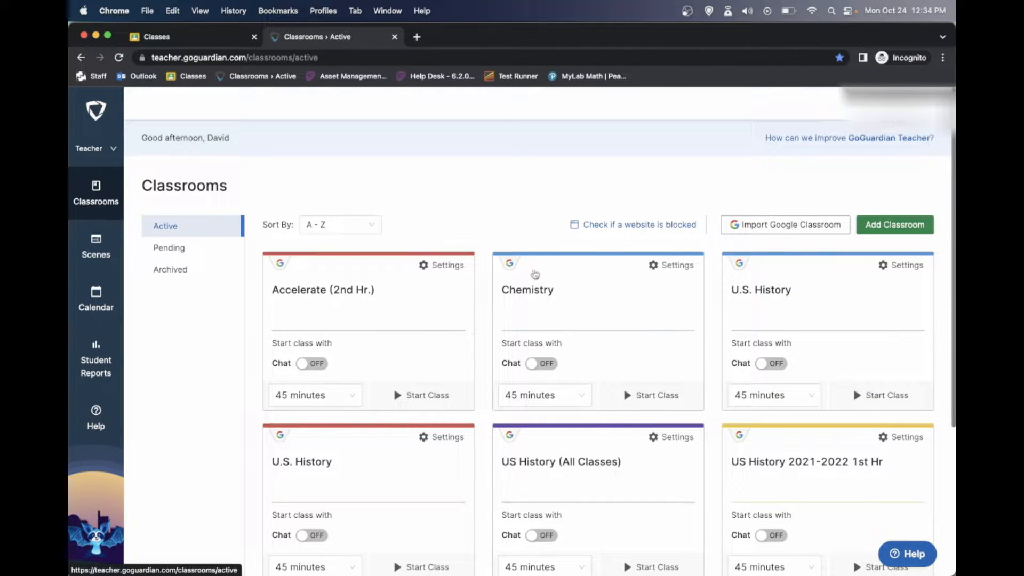
# - Examine the active GoGuardian classrooms and the list of Google Classroom classes available for import
pyautogui.scroll(-5, 517, 373)
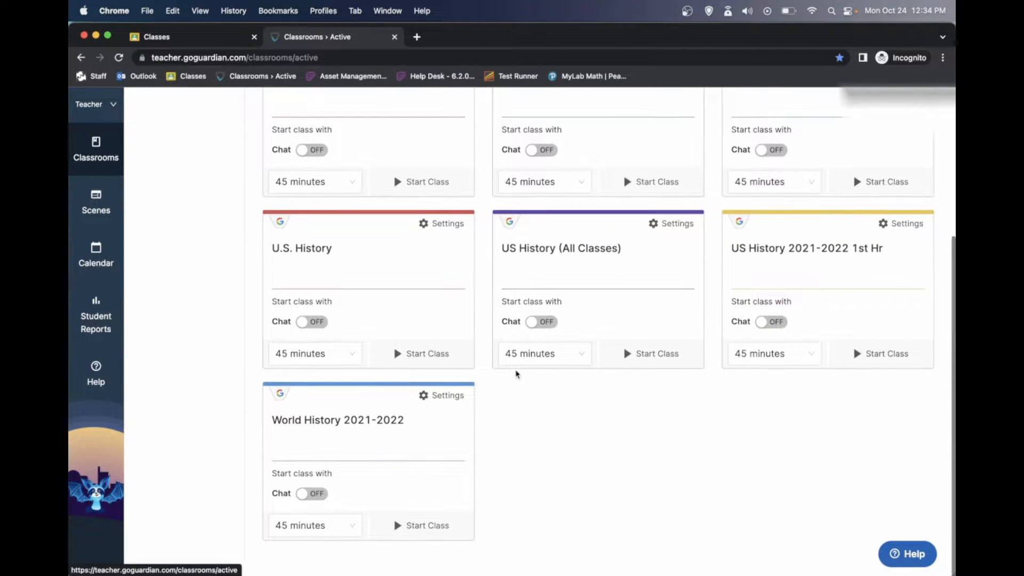
pyautogui.scroll(5, 516, 373)
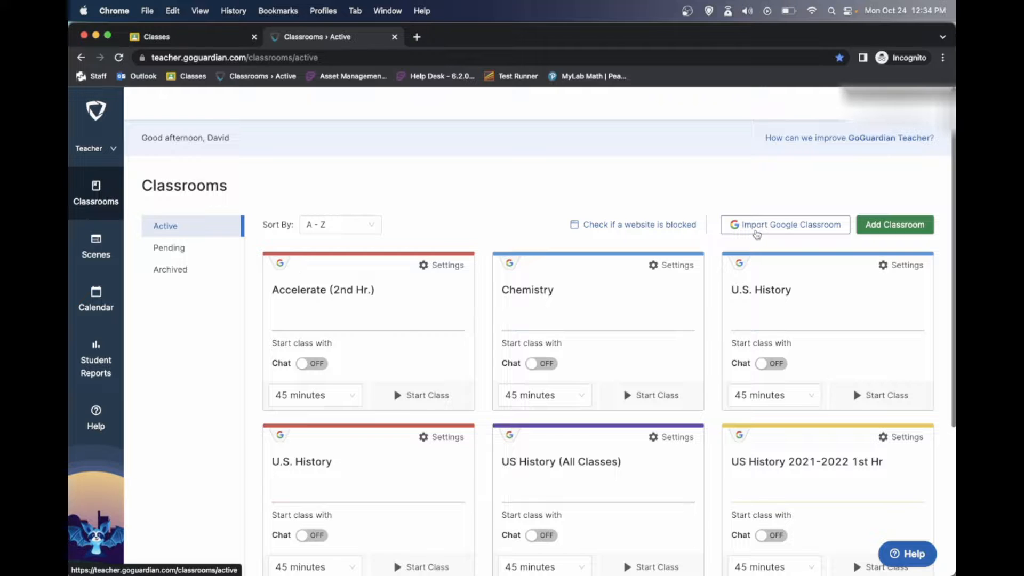
pyautogui.click(756, 234)
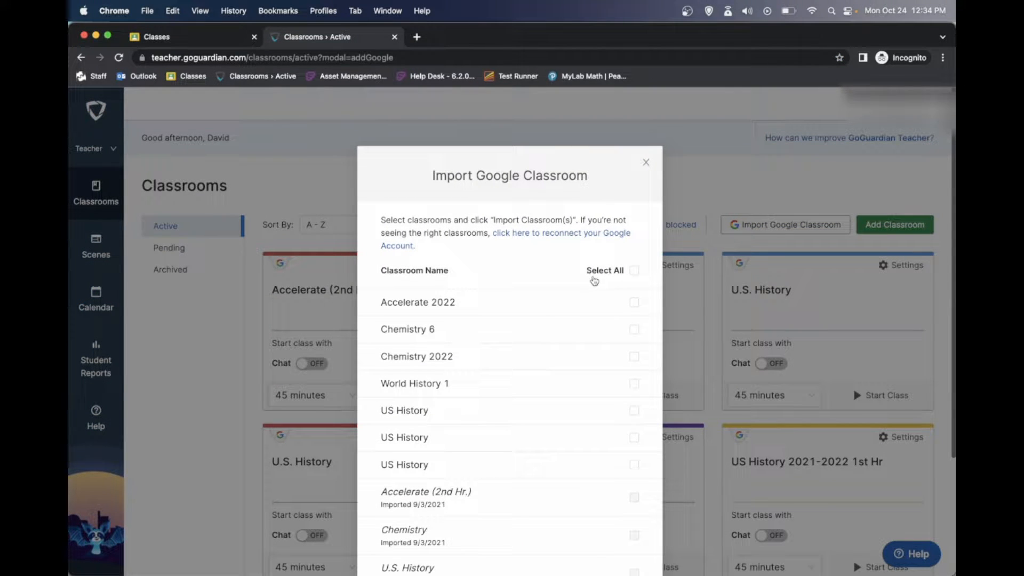
pyautogui.click(646, 162)
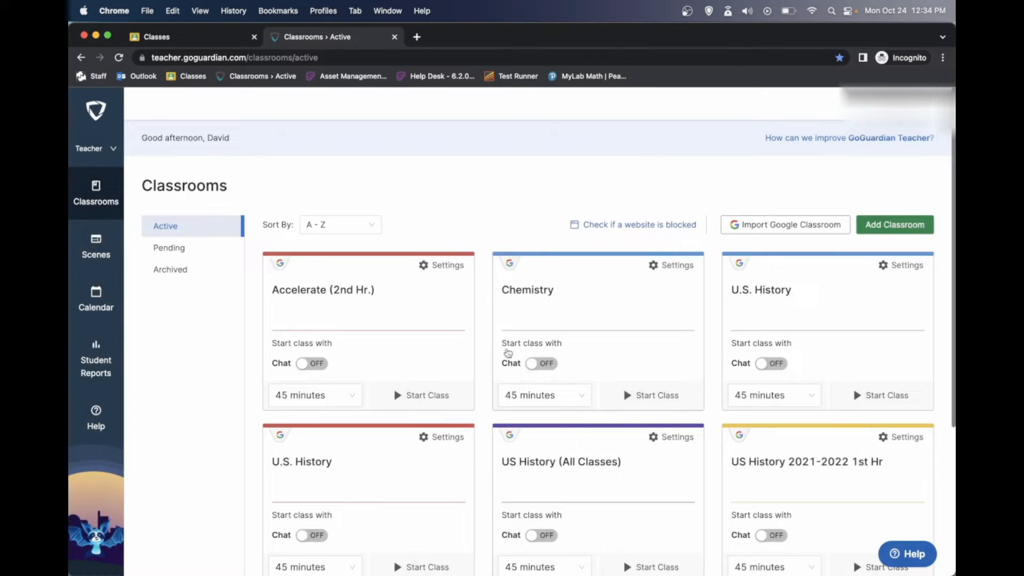
pyautogui.scroll(-1, 501, 388)
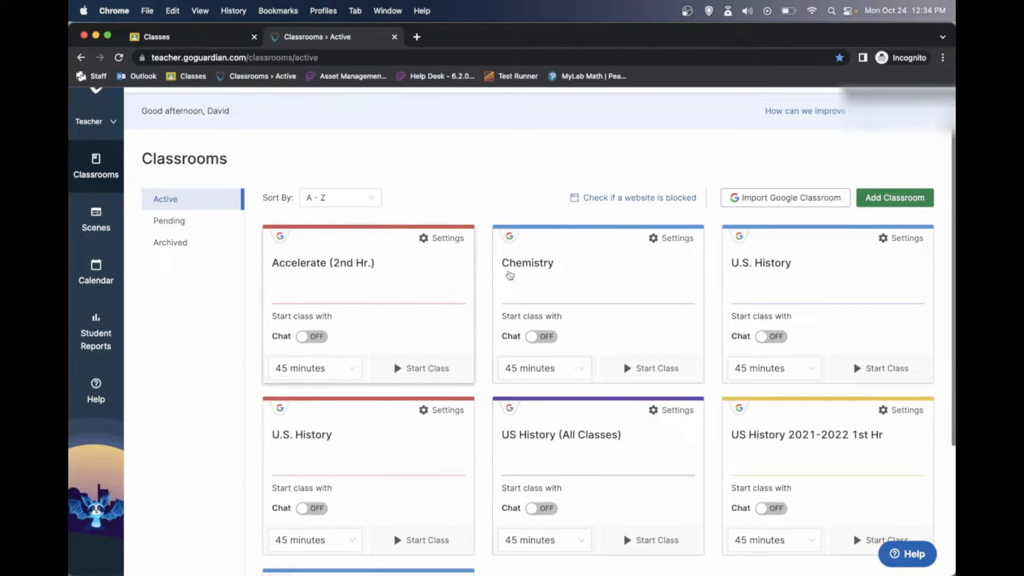
pyautogui.scroll(-1, 552, 336)
pyautogui.scroll(-5, 560, 337)
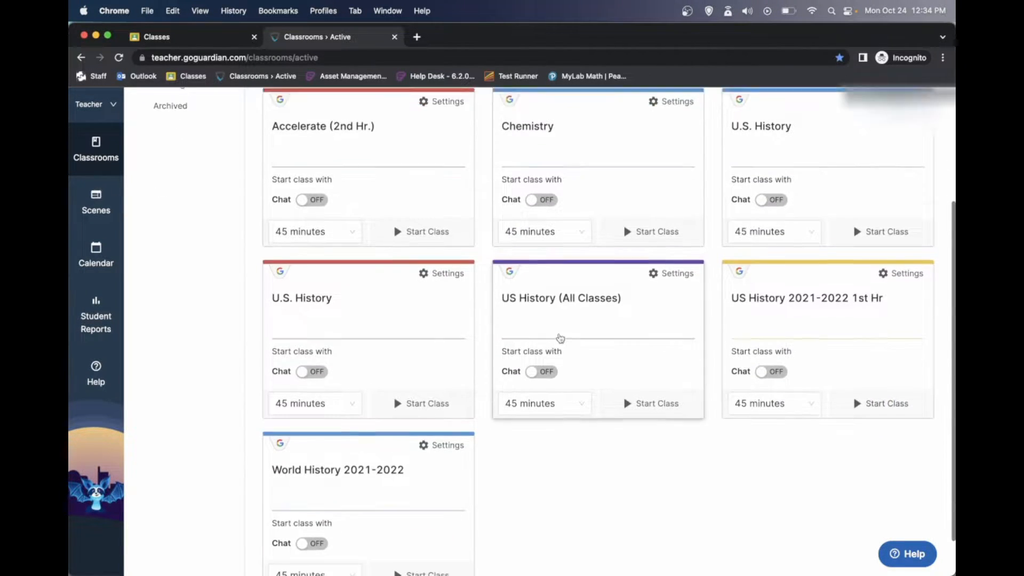
pyautogui.scroll(2, 560, 338)
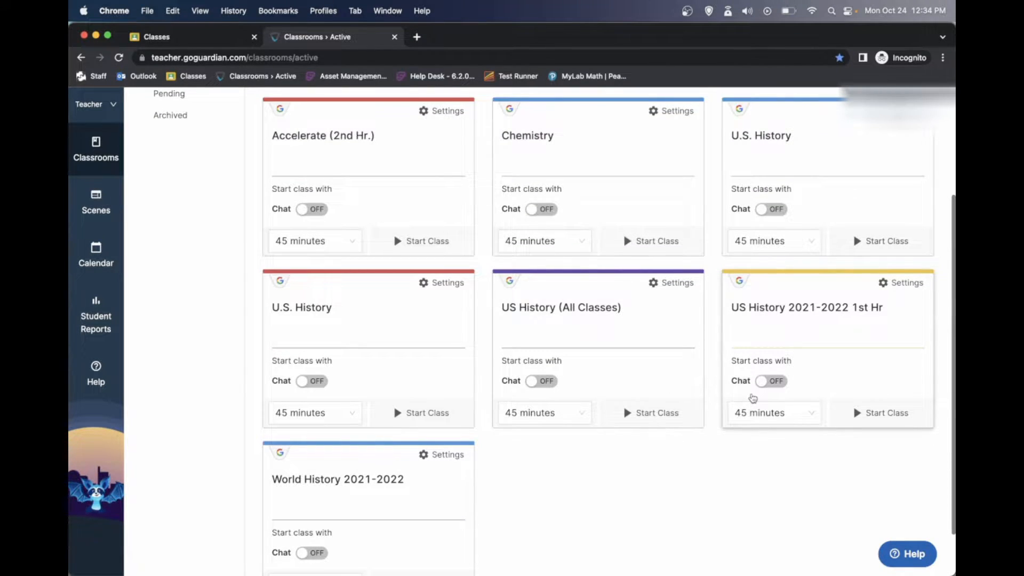
pyautogui.scroll(2, 752, 397)
pyautogui.scroll(2, 752, 397)
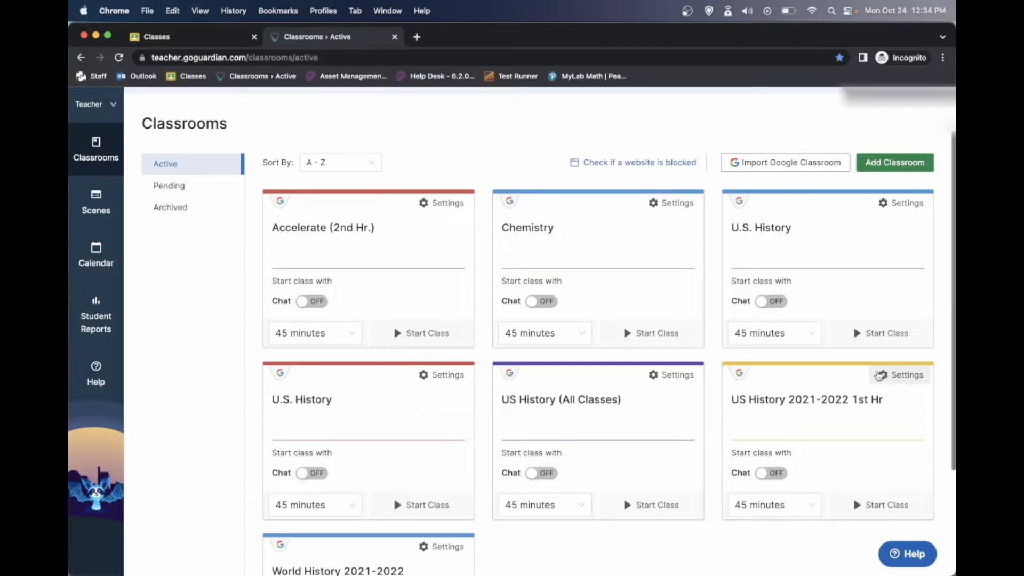
# - Import all available Google Classroom classes into GoGuardian, checking the selection against the class cards in Google Classroom
pyautogui.click(861, 163)
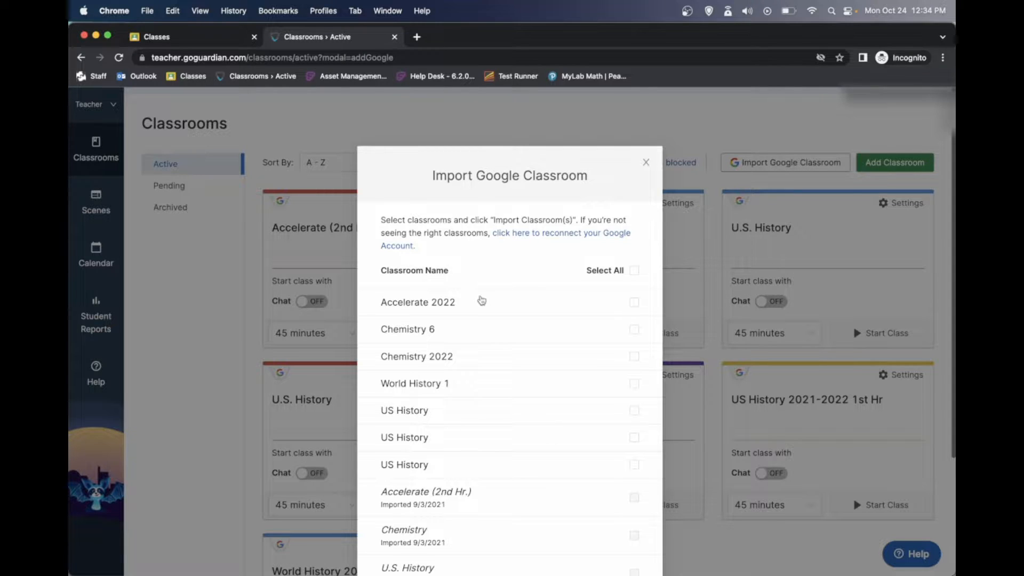
pyautogui.scroll(-3, 481, 300)
pyautogui.scroll(2, 482, 300)
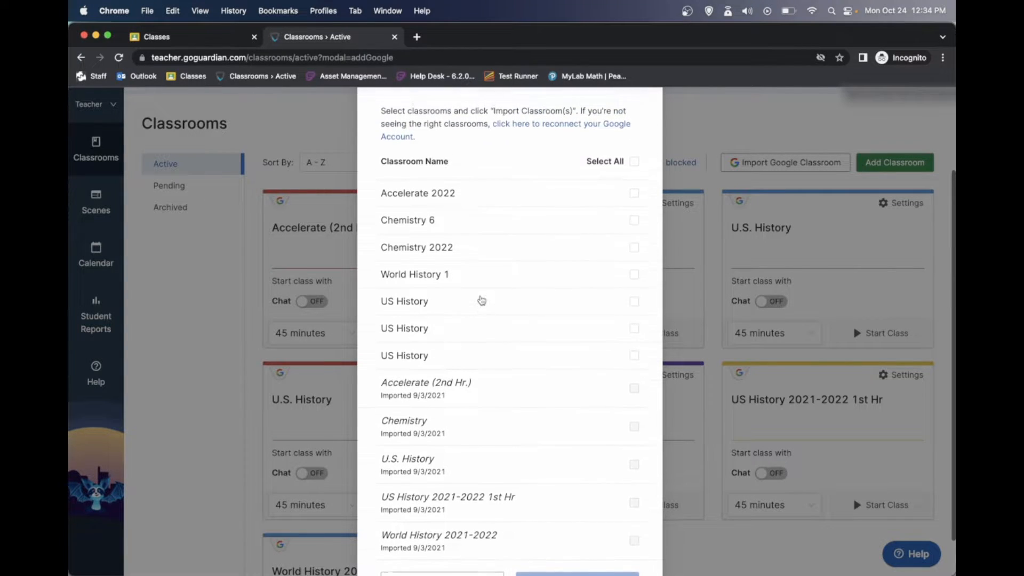
pyautogui.scroll(1, 482, 301)
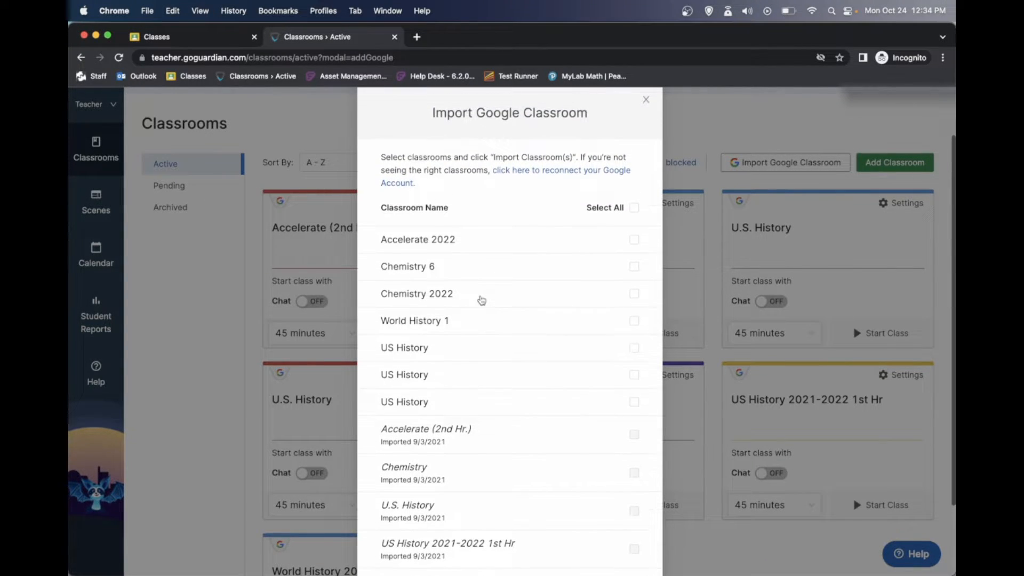
pyautogui.click(635, 208)
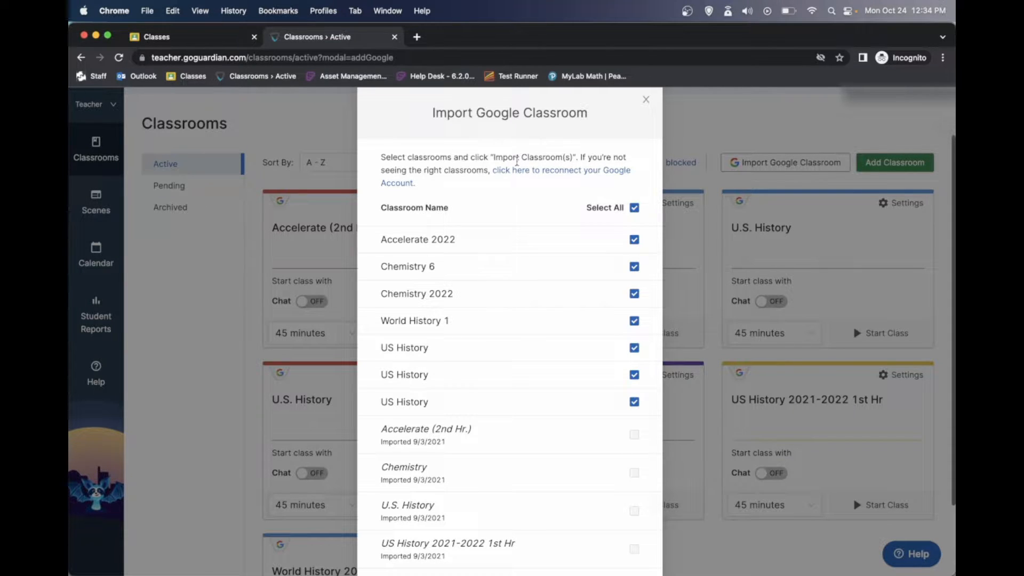
pyautogui.click(186, 36)
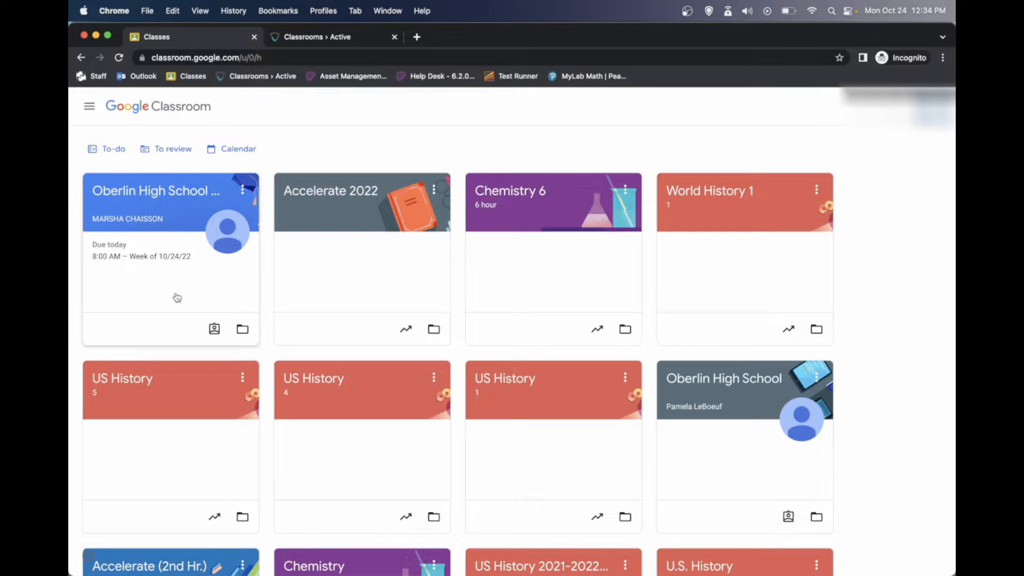
pyautogui.click(341, 41)
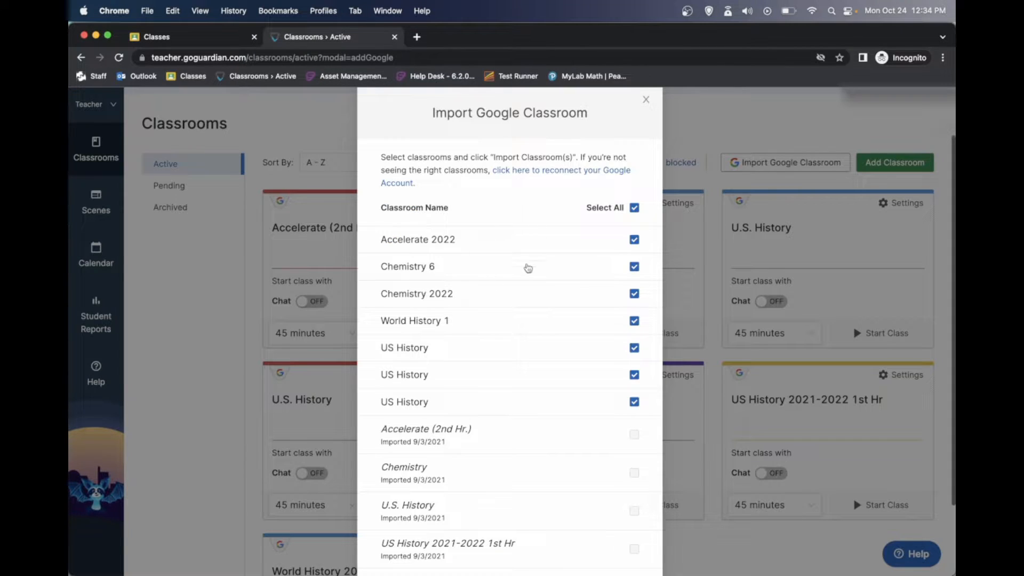
pyautogui.scroll(-3, 535, 400)
pyautogui.click(567, 531)
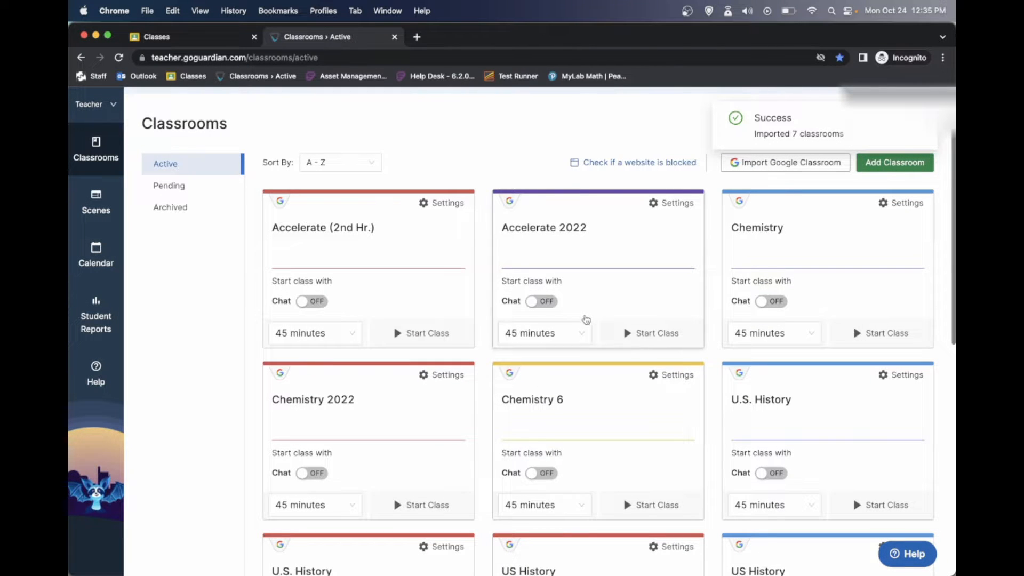
# - Open the Accelerate 2022 classroom and check the number of students on its roster
pyautogui.click(660, 257)
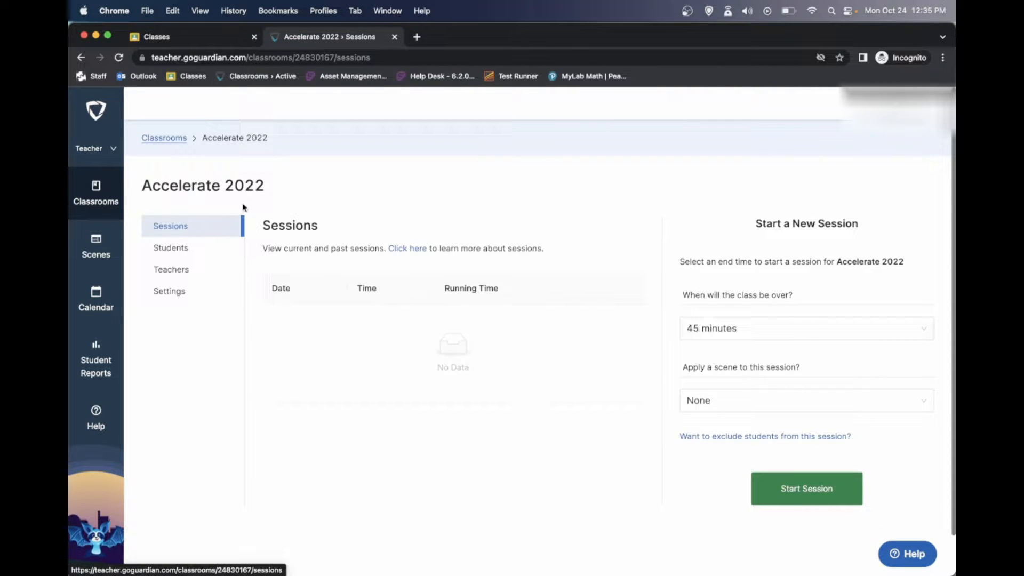
pyautogui.click(172, 254)
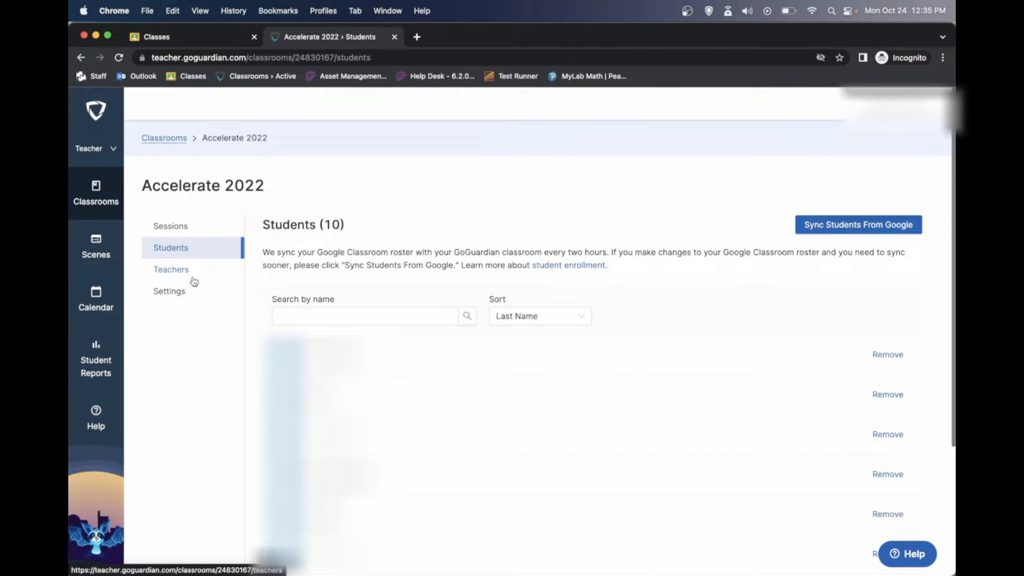
pyautogui.tripleClick(329, 224)
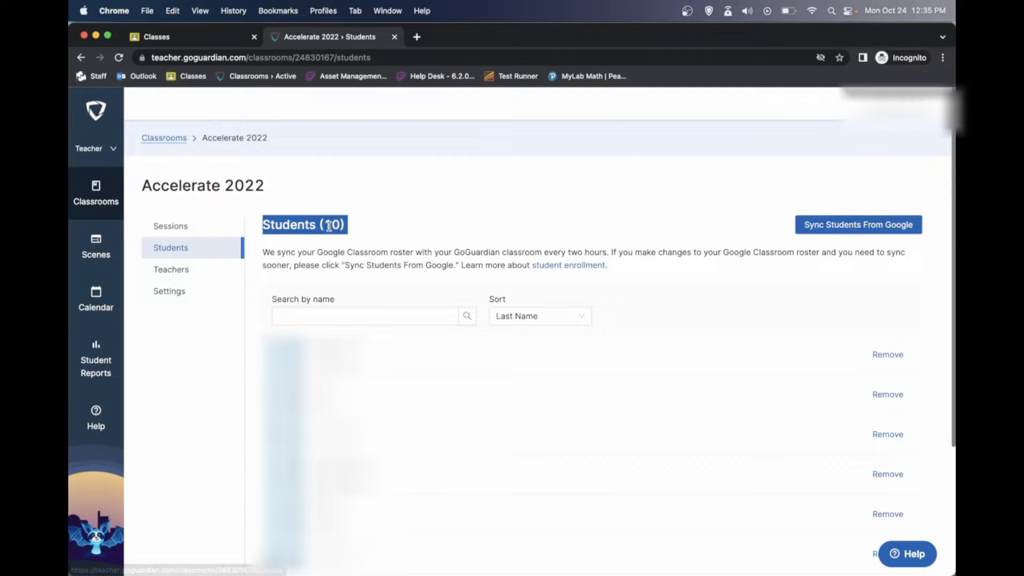
# - In Google Classroom, open the Accelerate 2022 class and view its class code and its list of people
pyautogui.click(211, 46)
pyautogui.click(425, 183)
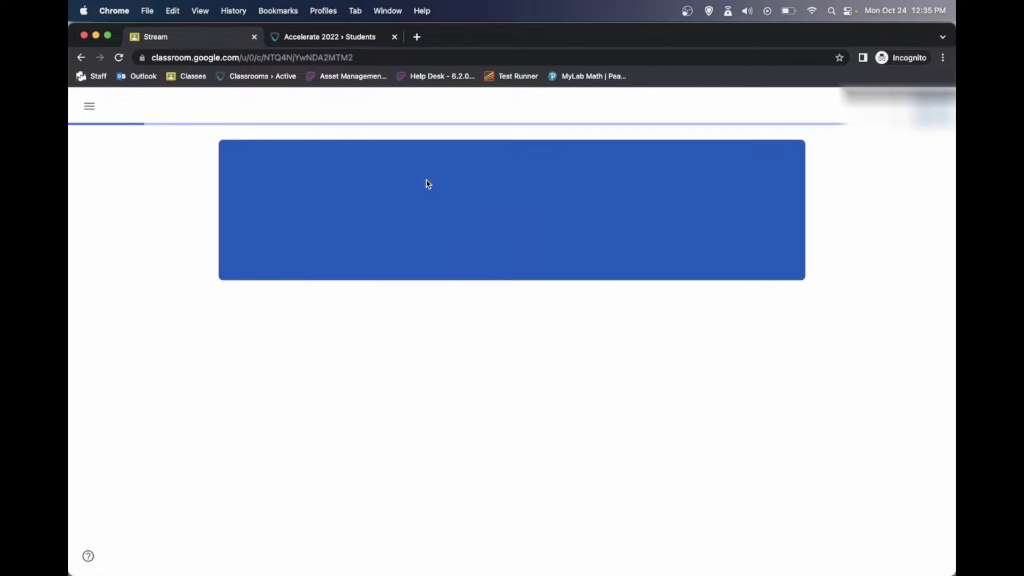
pyautogui.click(293, 409)
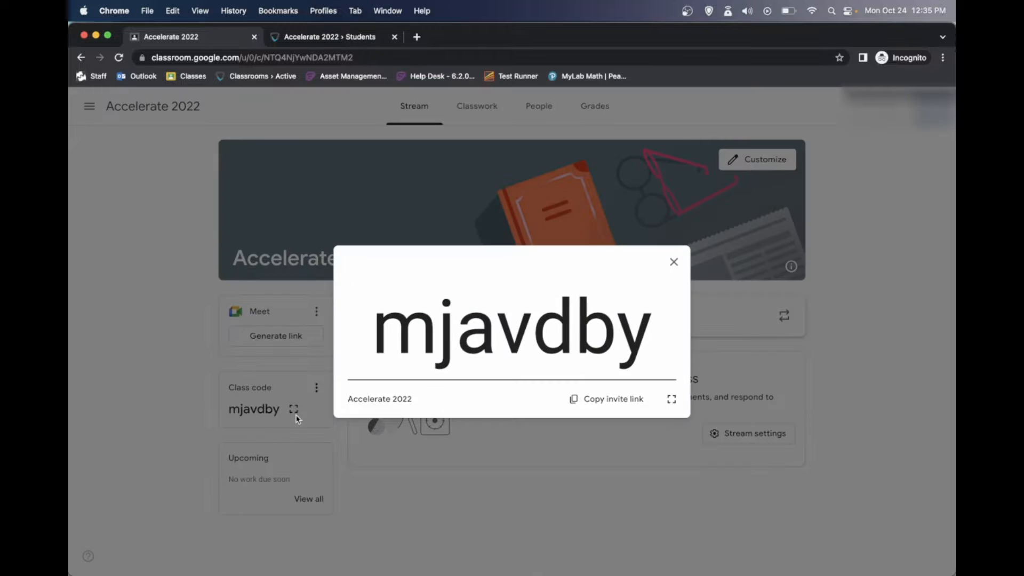
pyautogui.click(191, 380)
pyautogui.click(538, 106)
# - In GoGuardian's scheduling settings for the Accelerate 2022 classroom, start a new scheduled session and select Monday through Friday
pyautogui.click(318, 37)
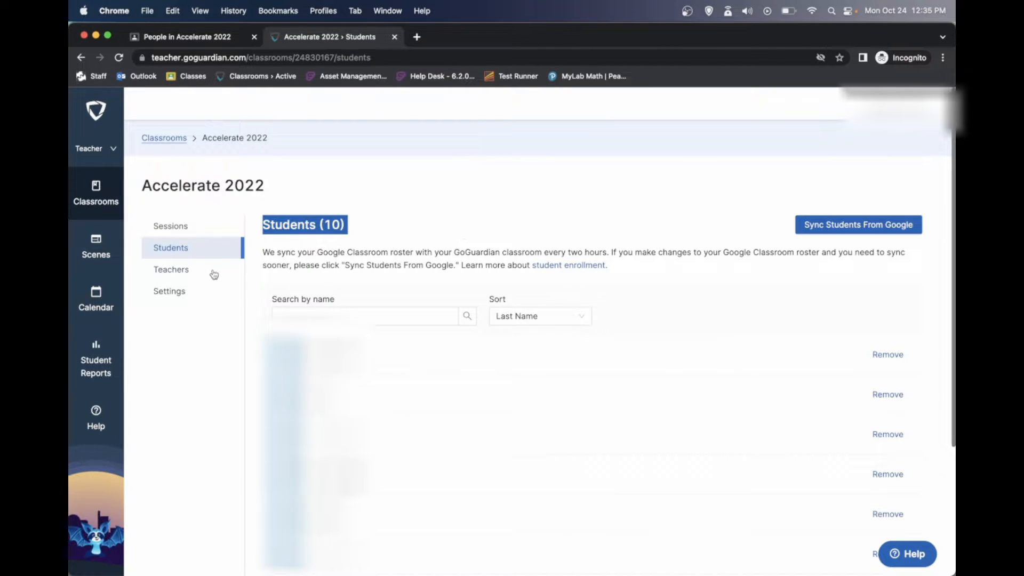
pyautogui.click(194, 295)
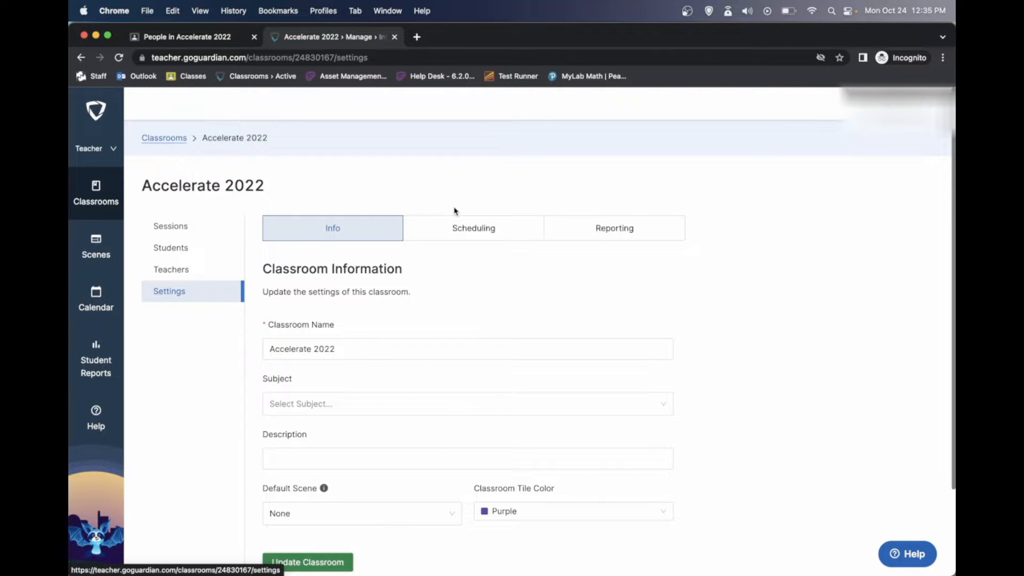
pyautogui.click(476, 231)
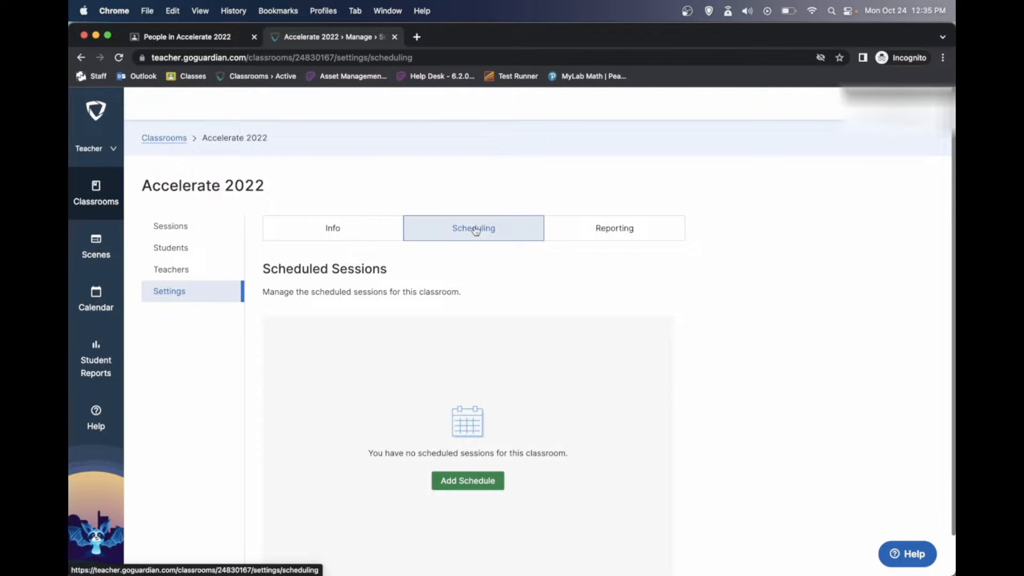
pyautogui.click(489, 487)
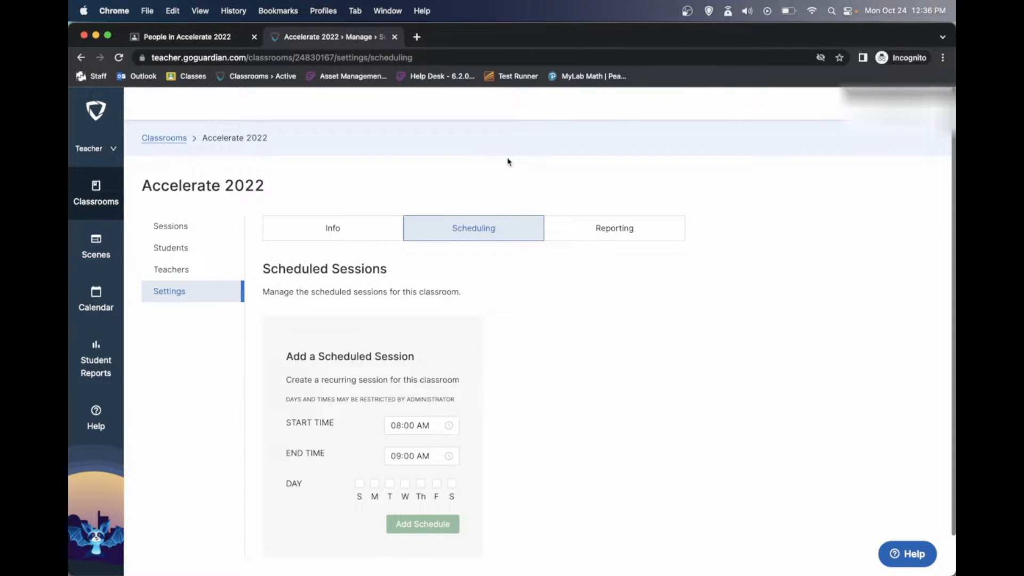
pyautogui.click(373, 483)
pyautogui.click(390, 484)
pyautogui.click(405, 483)
pyautogui.click(420, 483)
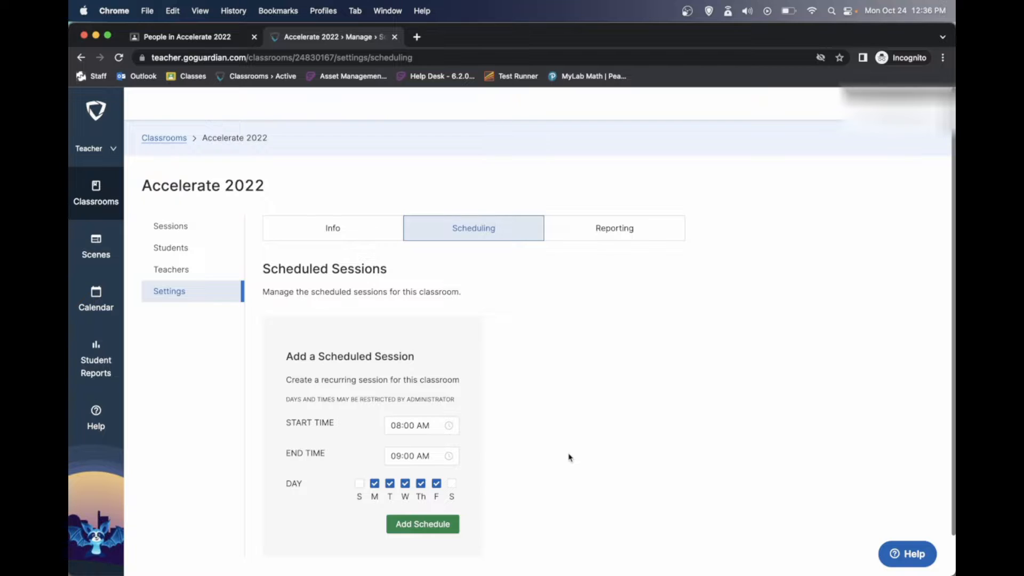
# - Switch to Preview and bring up the bell schedule image IMG_2403.HEIC in a regular window to look up the Accelerate period
pyautogui.press('super+Tab')
pyautogui.press('super+Tab')
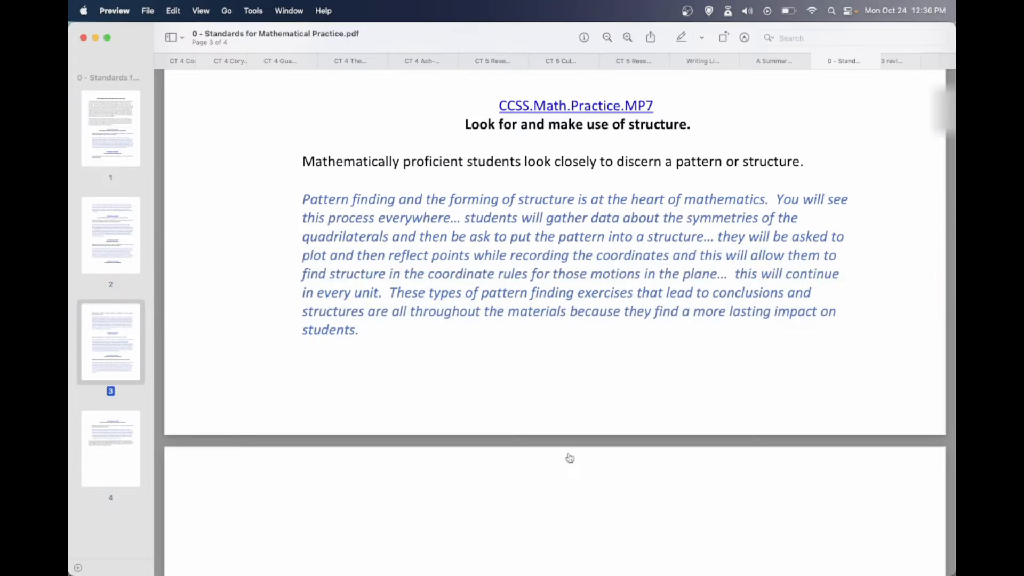
pyautogui.click(289, 11)
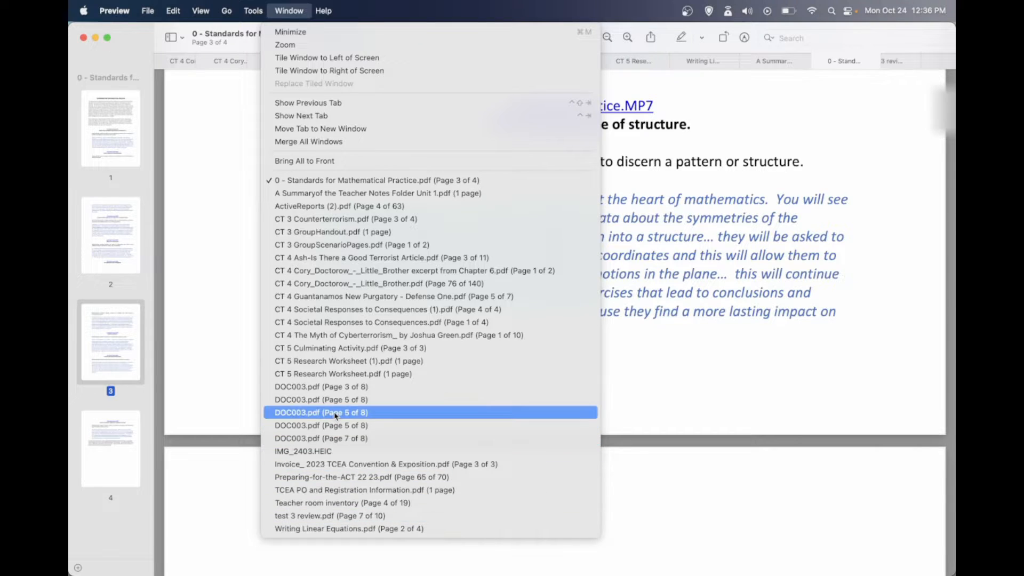
pyautogui.click(322, 451)
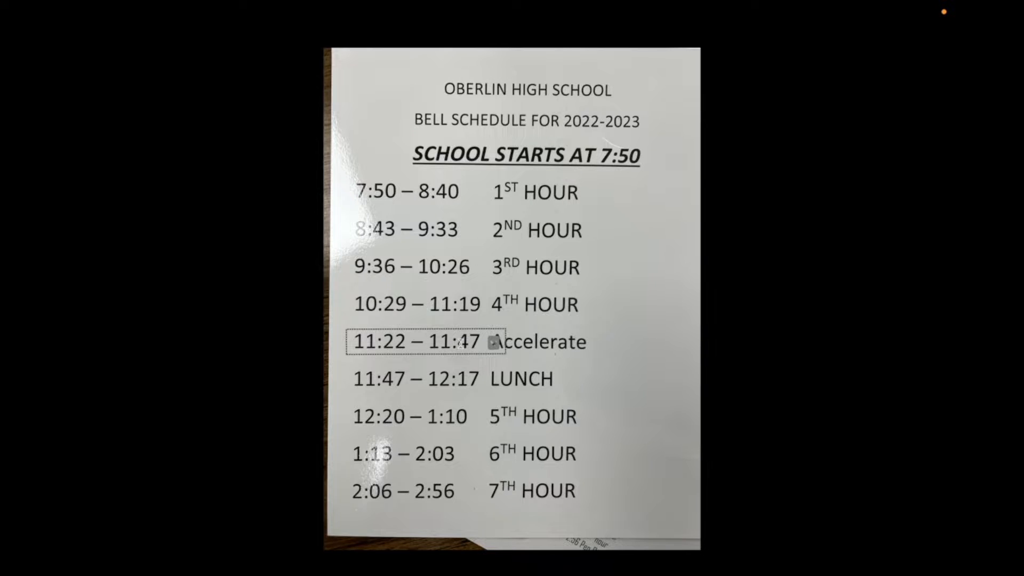
pyautogui.press('super+Tab')
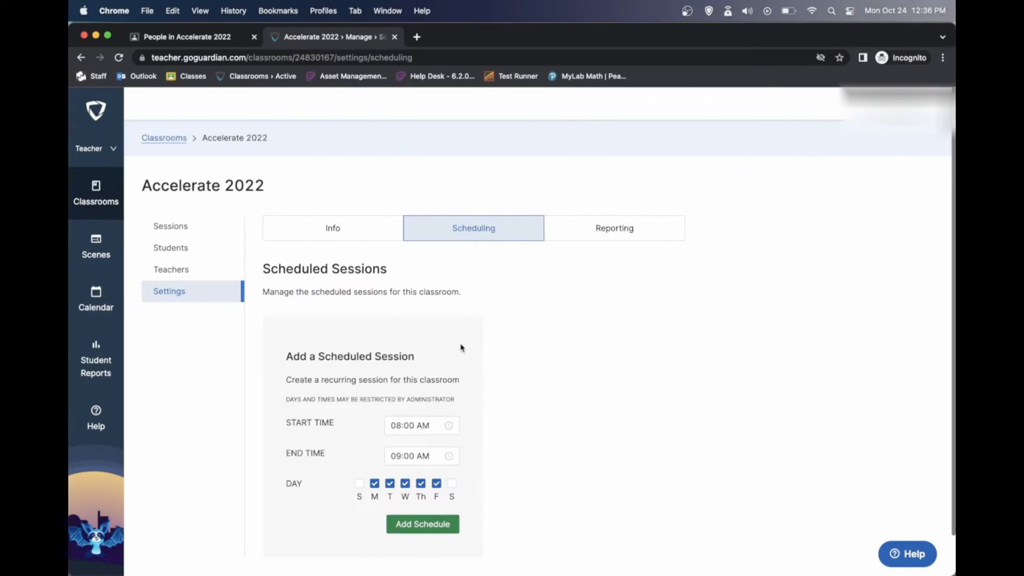
pyautogui.press('super+Tab')
pyautogui.click(289, 11)
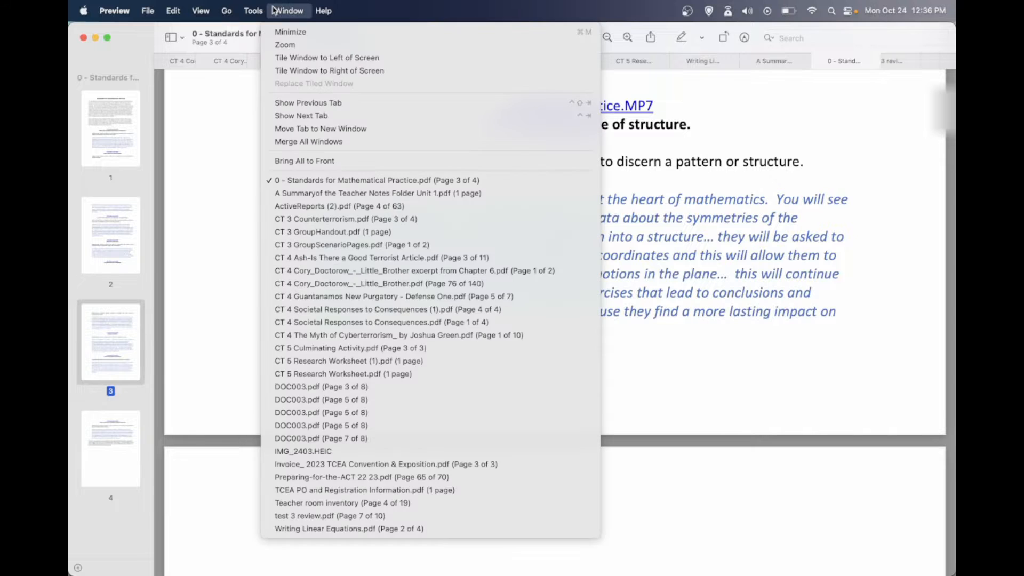
pyautogui.click(229, 122)
pyautogui.moveTo(160, 3)
pyautogui.click(108, 36)
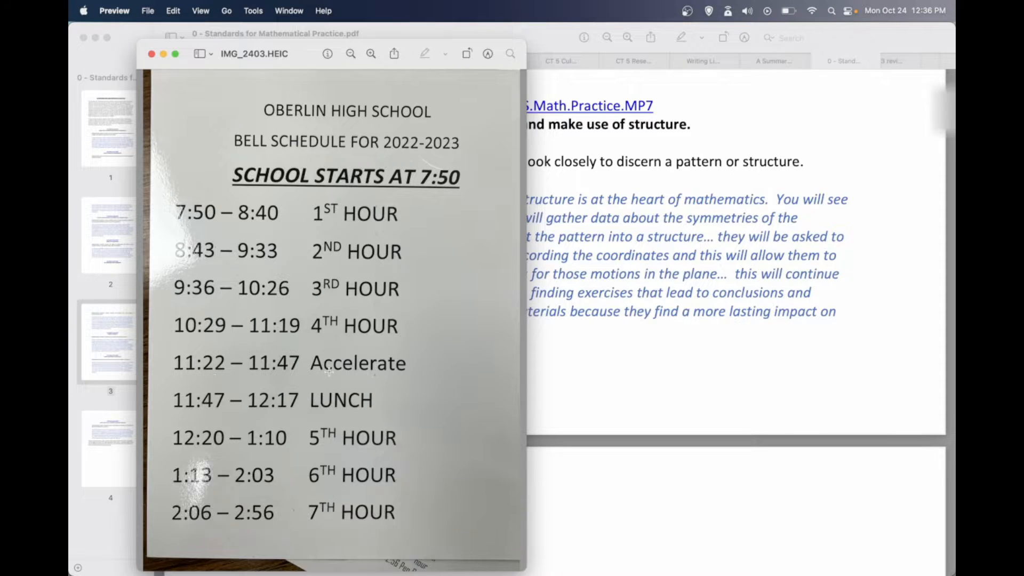
# - Switch back to Chrome and set the scheduled session's start time to 11:22 AM
pyautogui.press('super+Tab')
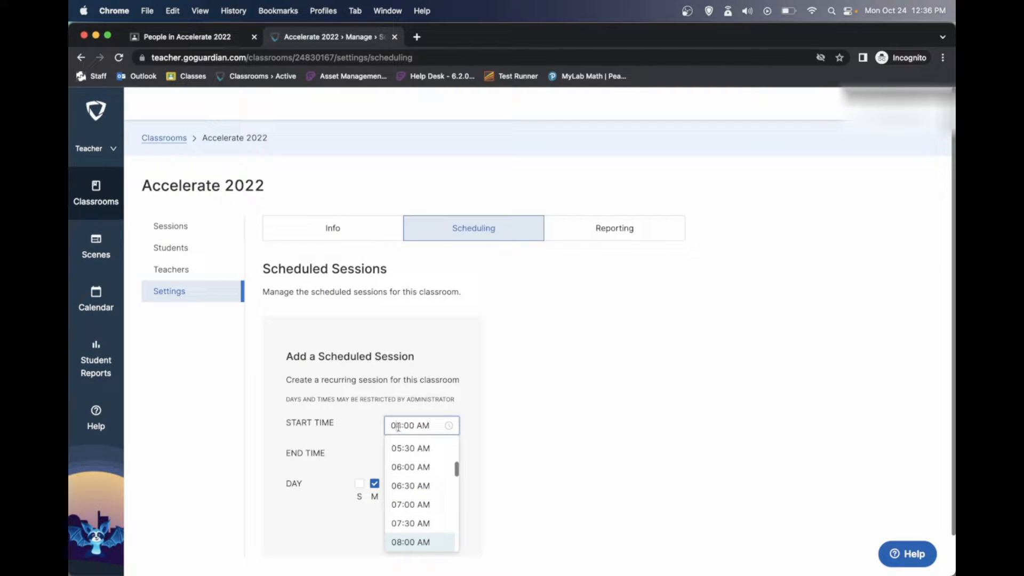
pyautogui.write('11:22')
pyautogui.press('Return')
# - Set the session's end time to 11:47 AM, checking it against the bell schedule, and add the schedule to the classroom
pyautogui.click(419, 449)
pyautogui.write('1')
pyautogui.hotkey('shift', 'Right')
pyautogui.write('47')
pyautogui.press('BackSpace')
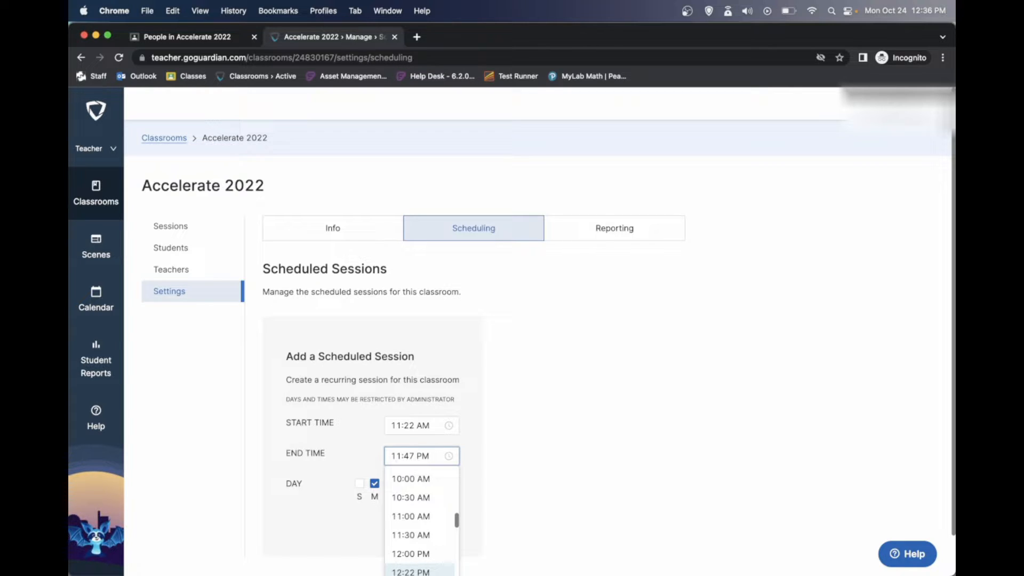
pyautogui.press('super+Tab')
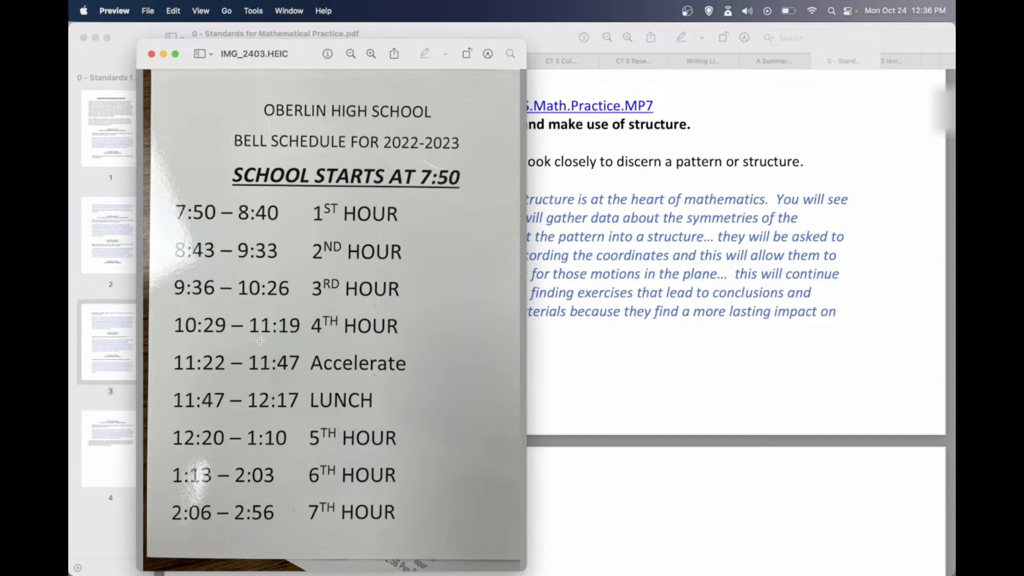
pyautogui.press('super+Tab')
pyautogui.press('BackSpace')
pyautogui.press('BackSpace')
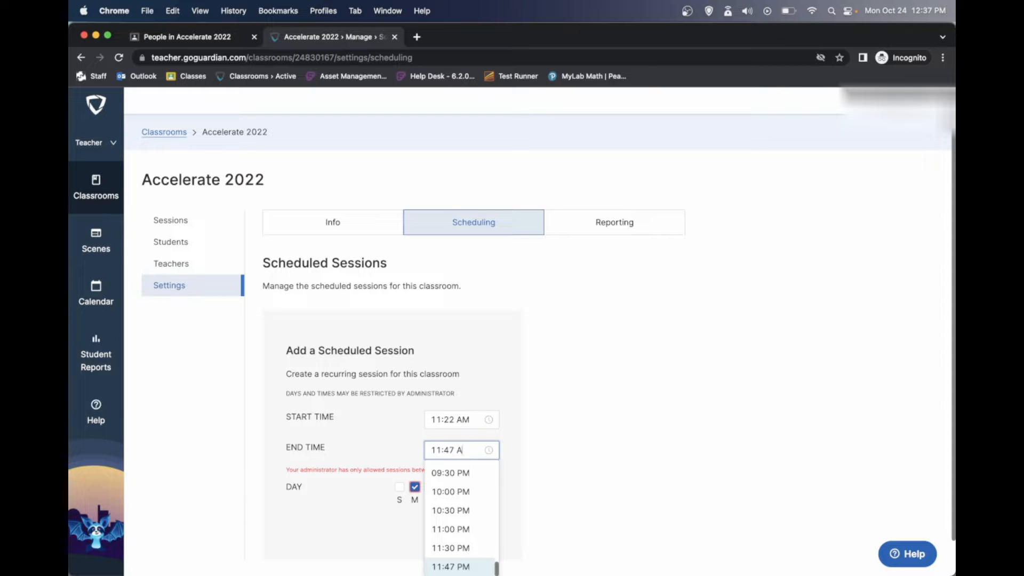
pyautogui.click(578, 425)
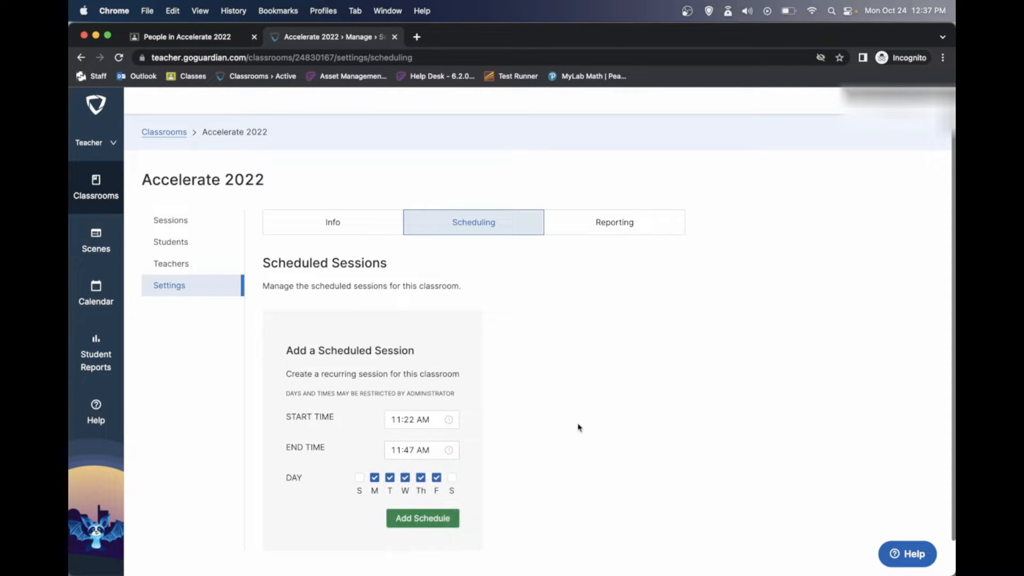
pyautogui.click(438, 518)
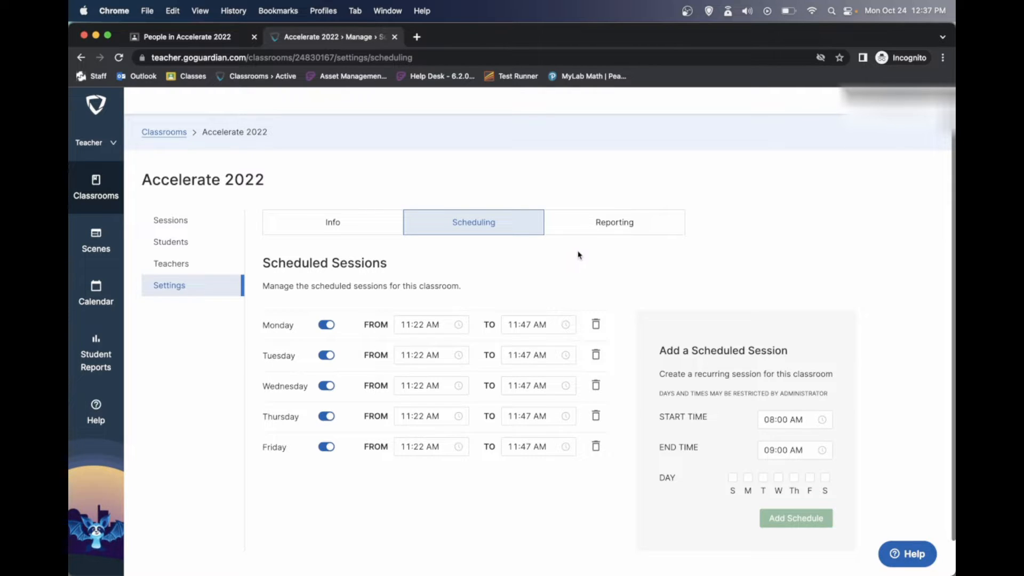
# - Create a new Blocked Websites List scene named Normal and continue to its website selection
pyautogui.click(84, 240)
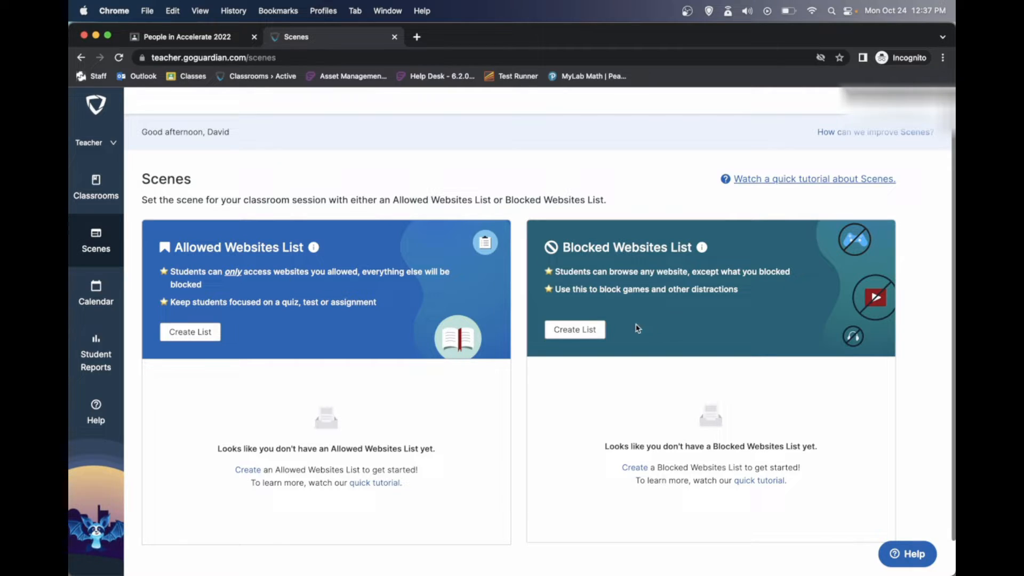
pyautogui.click(574, 329)
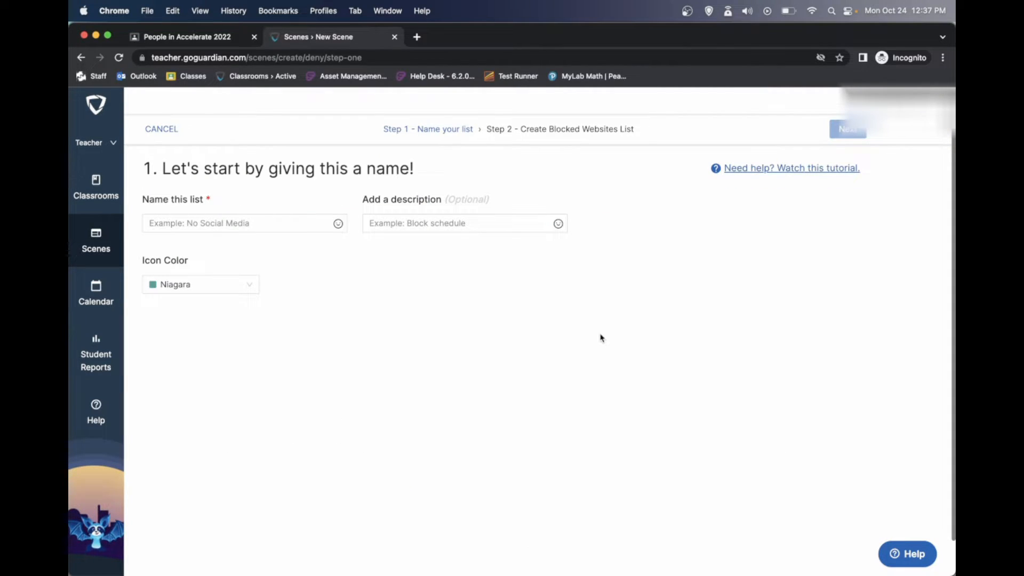
pyautogui.click(238, 223)
pyautogui.write('N')
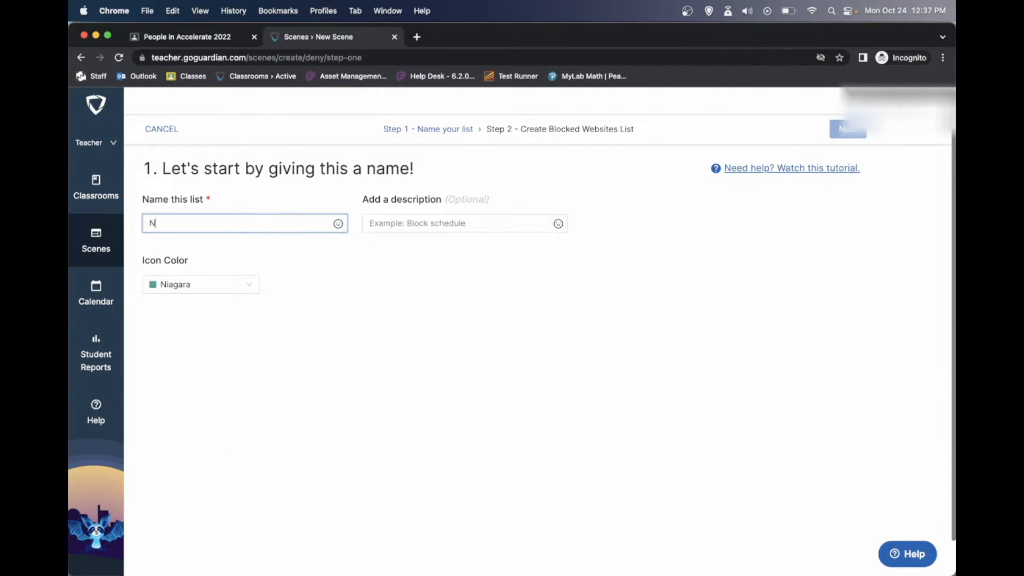
pyautogui.write('ormal')
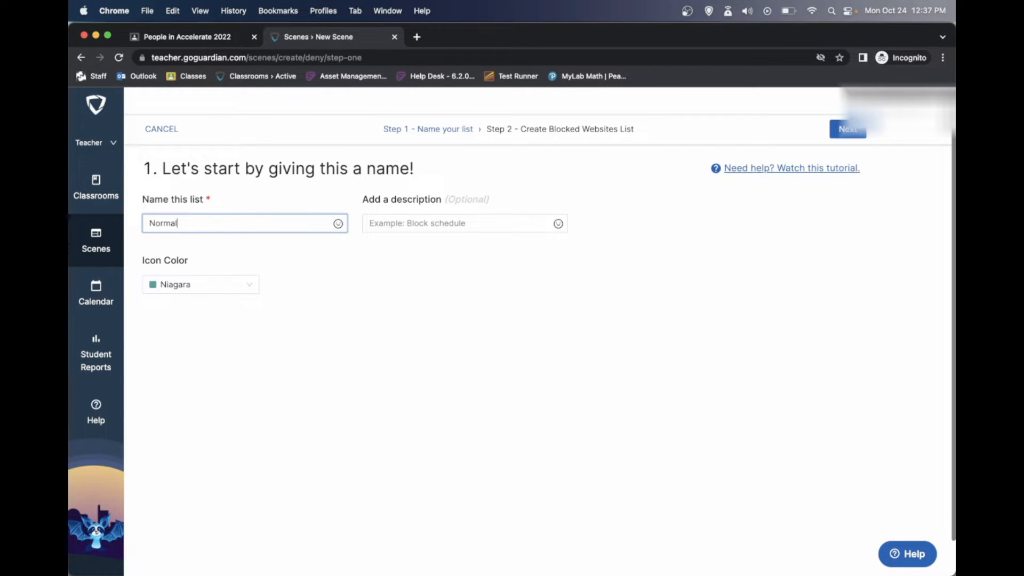
pyautogui.click(456, 222)
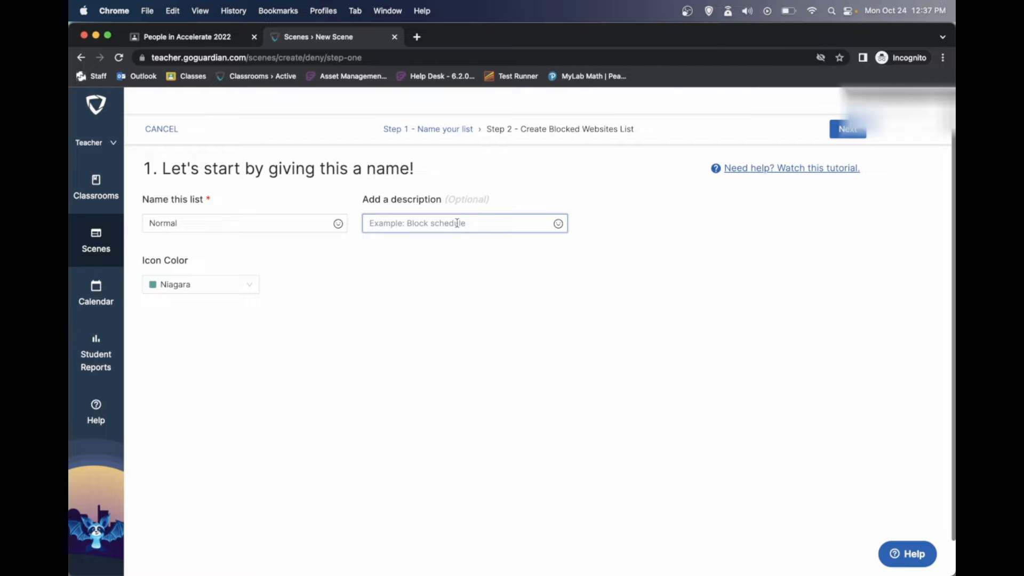
pyautogui.click(850, 131)
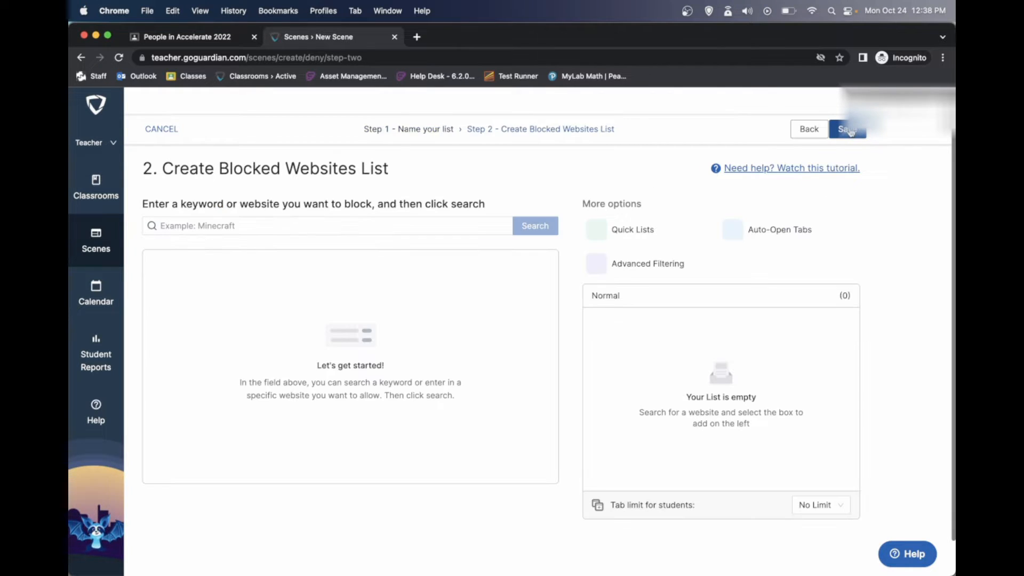
pyautogui.click(425, 226)
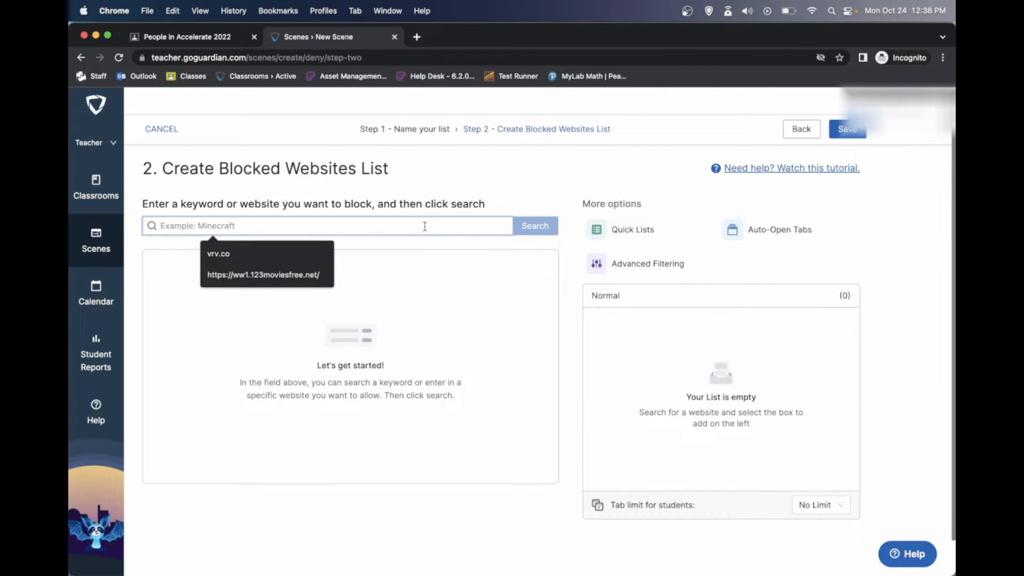
pyautogui.click(277, 274)
pyautogui.click(514, 222)
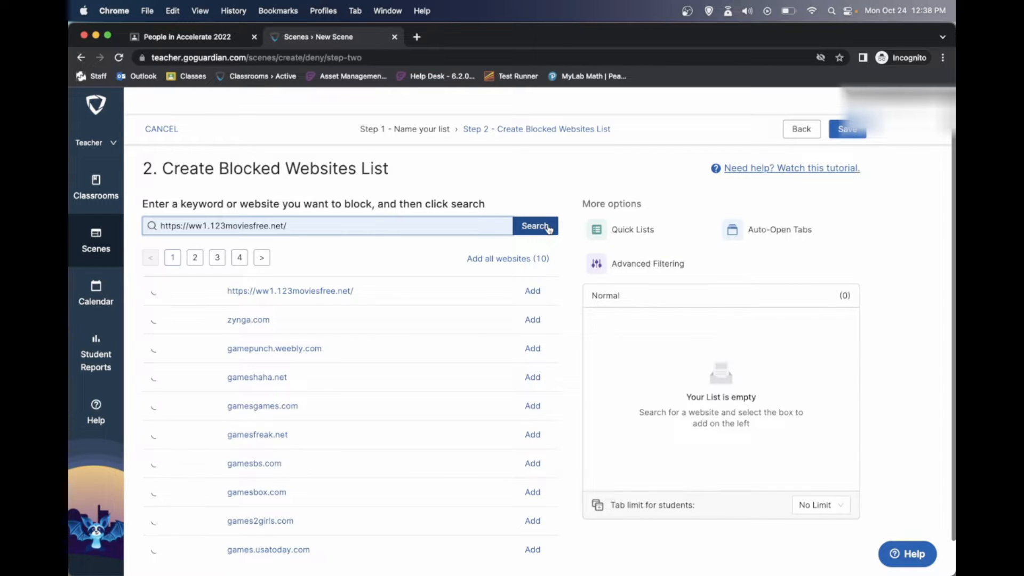
pyautogui.click(507, 259)
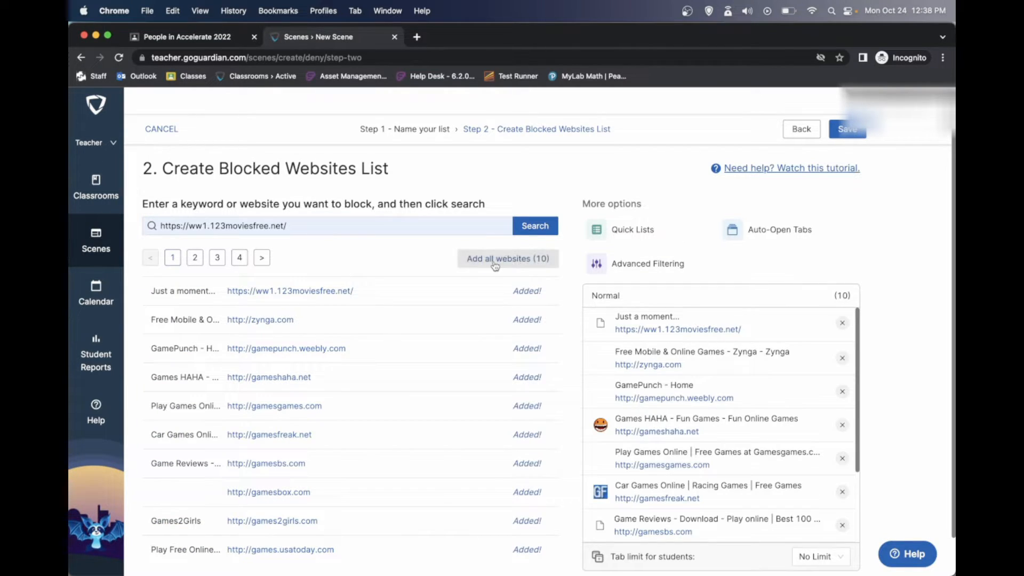
pyautogui.scroll(-2, 401, 368)
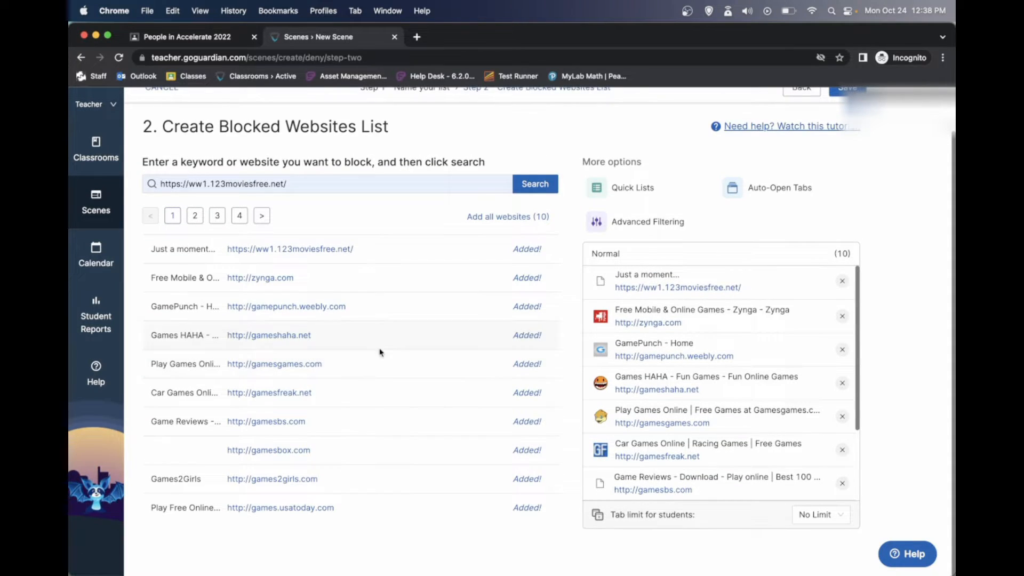
# - Add all websites from results pages 2 to 4 to the Normal blocked list
pyautogui.click(261, 216)
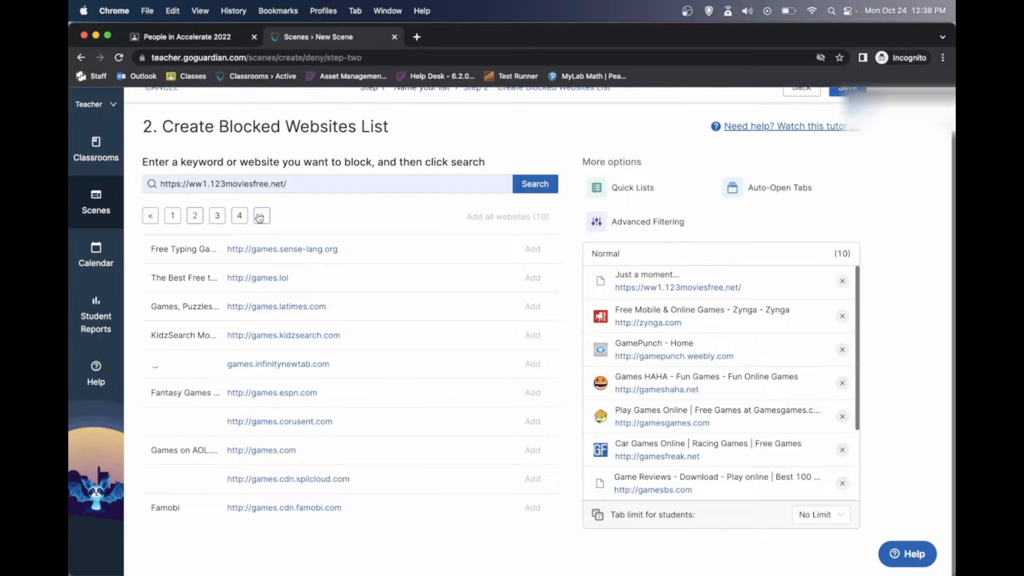
pyautogui.click(261, 216)
pyautogui.click(492, 217)
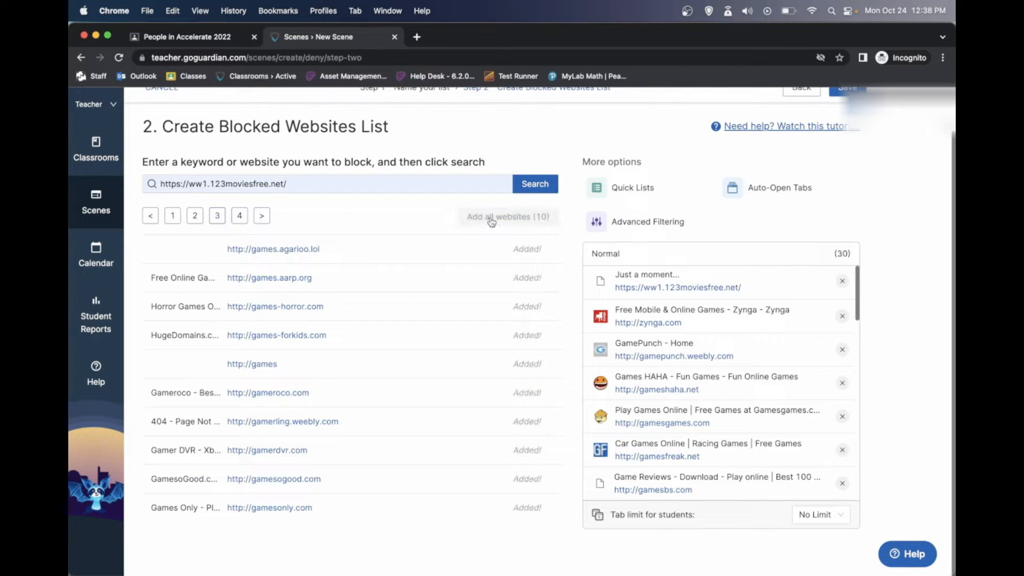
pyautogui.click(262, 216)
pyautogui.click(489, 216)
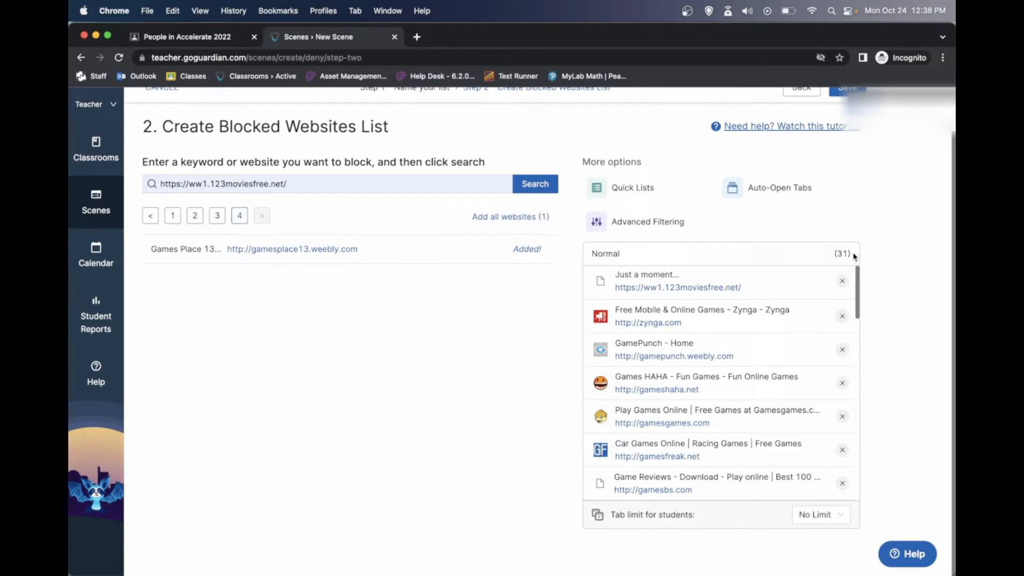
# - Search for movie and add all websites from results pages 1 to 3 to the Normal blocked list
pyautogui.tripleClick(408, 190)
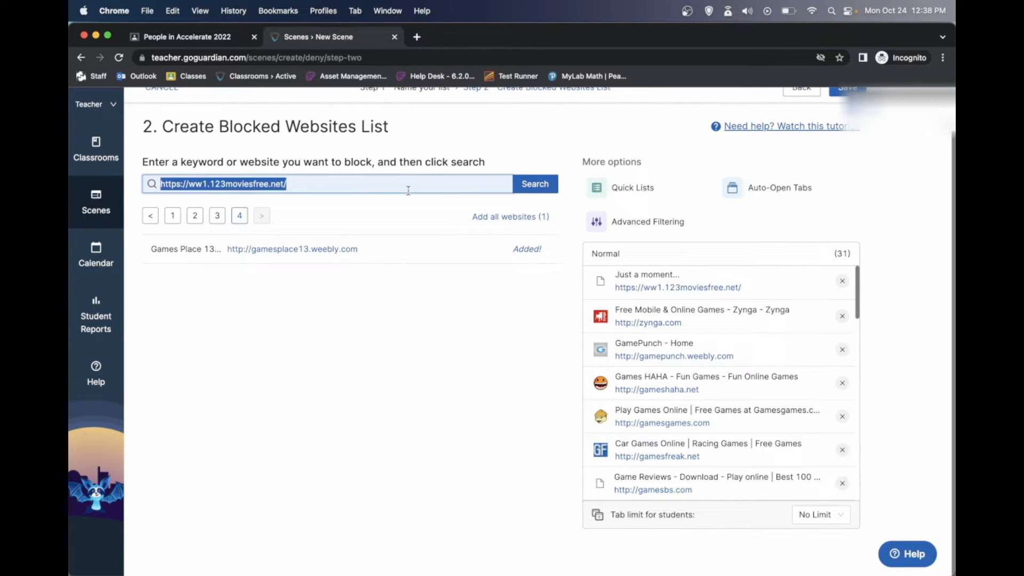
pyautogui.press('BackSpace')
pyautogui.write('movie')
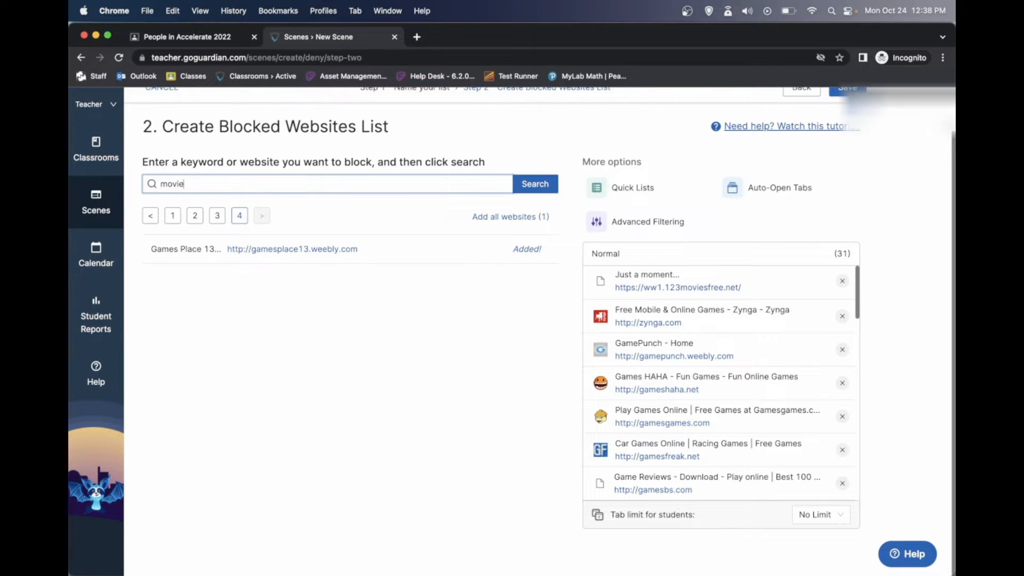
pyautogui.press('Return')
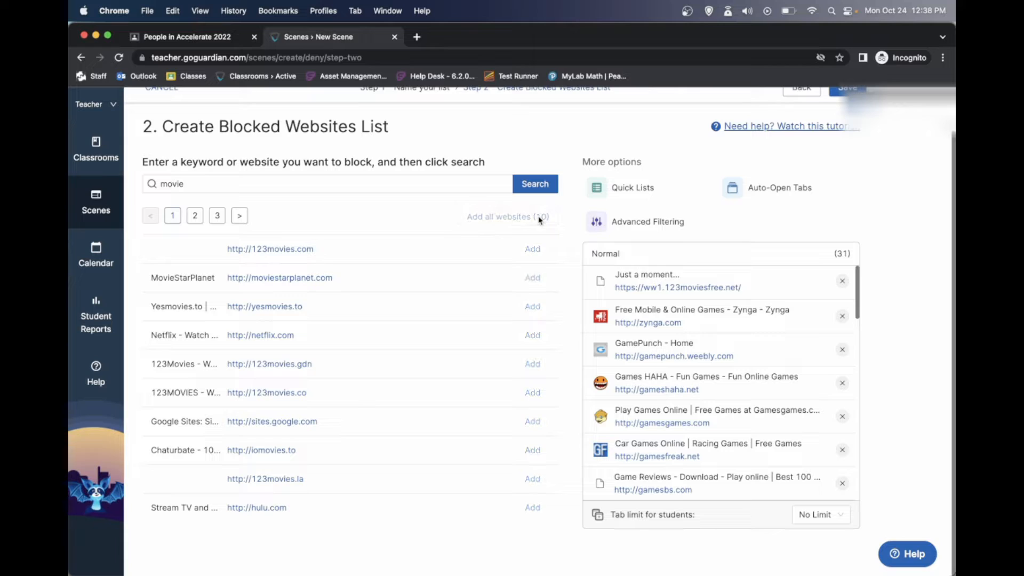
pyautogui.click(240, 217)
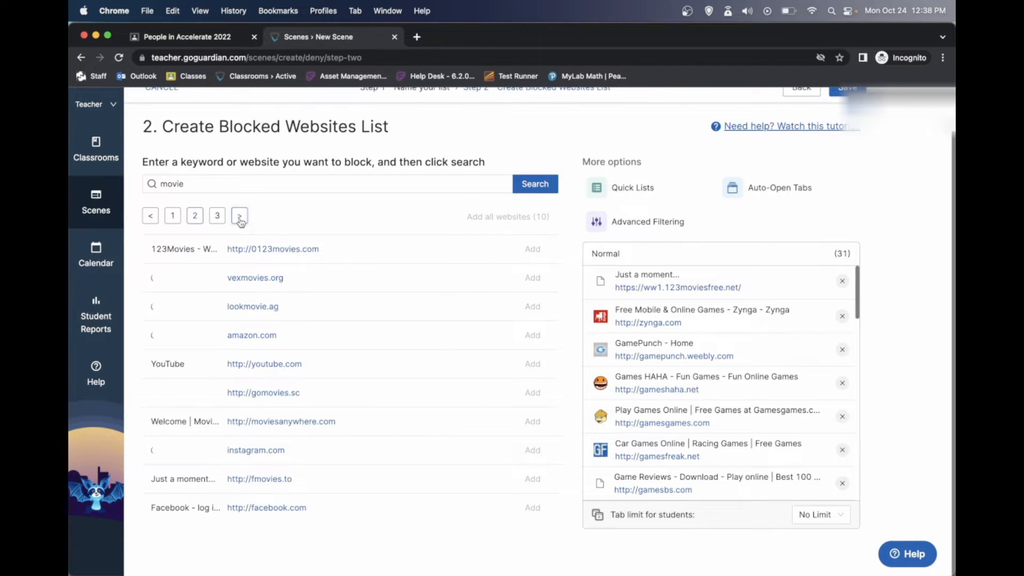
pyautogui.click(546, 218)
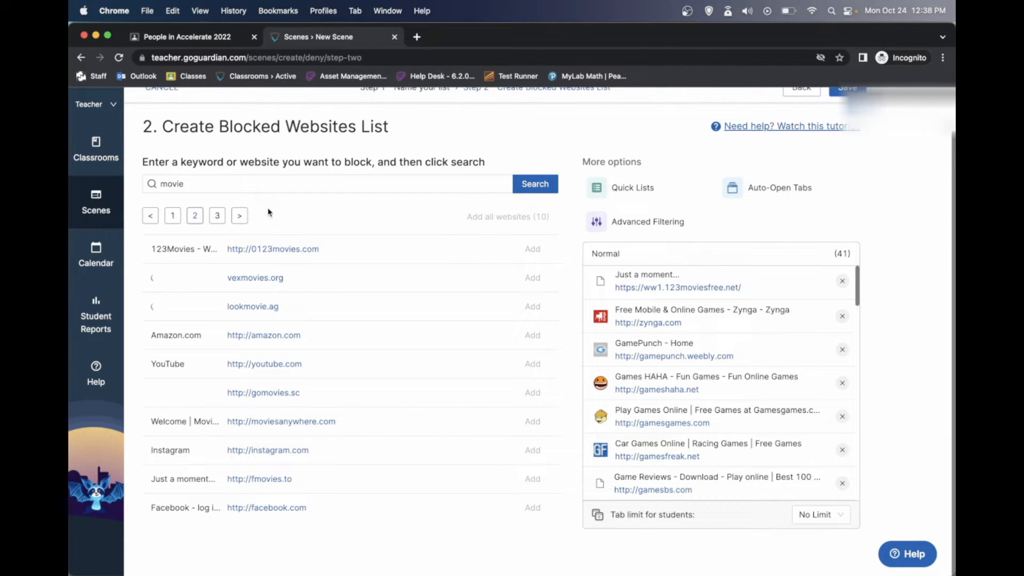
pyautogui.click(247, 216)
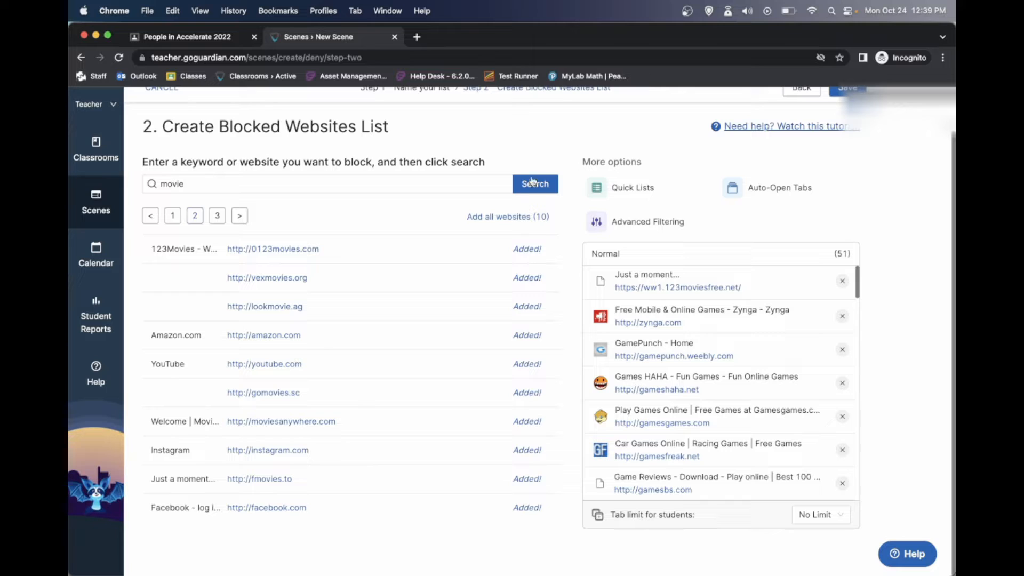
pyautogui.click(242, 216)
pyautogui.click(503, 223)
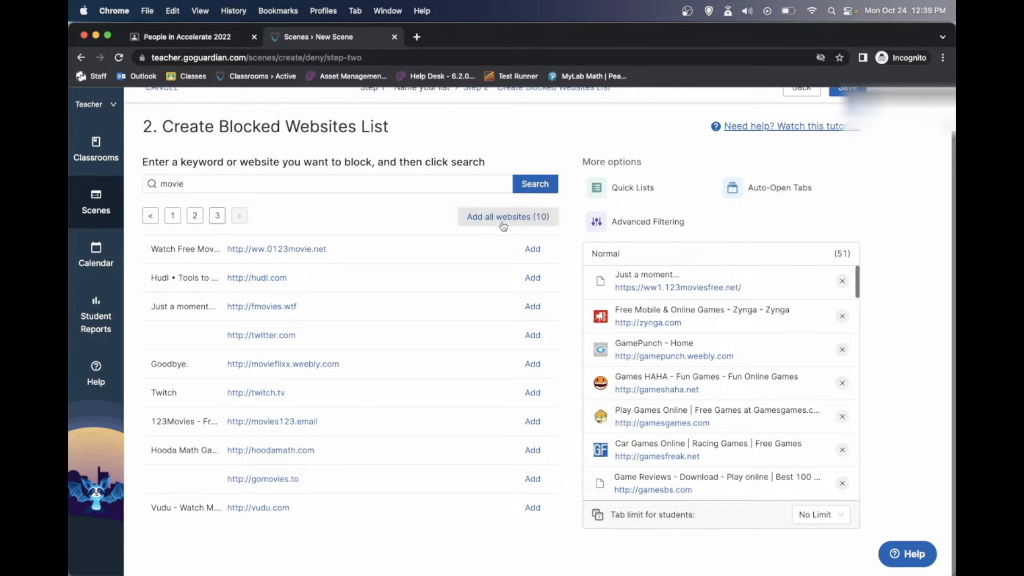
pyautogui.doubleClick(330, 189)
pyautogui.press('BackSpace')
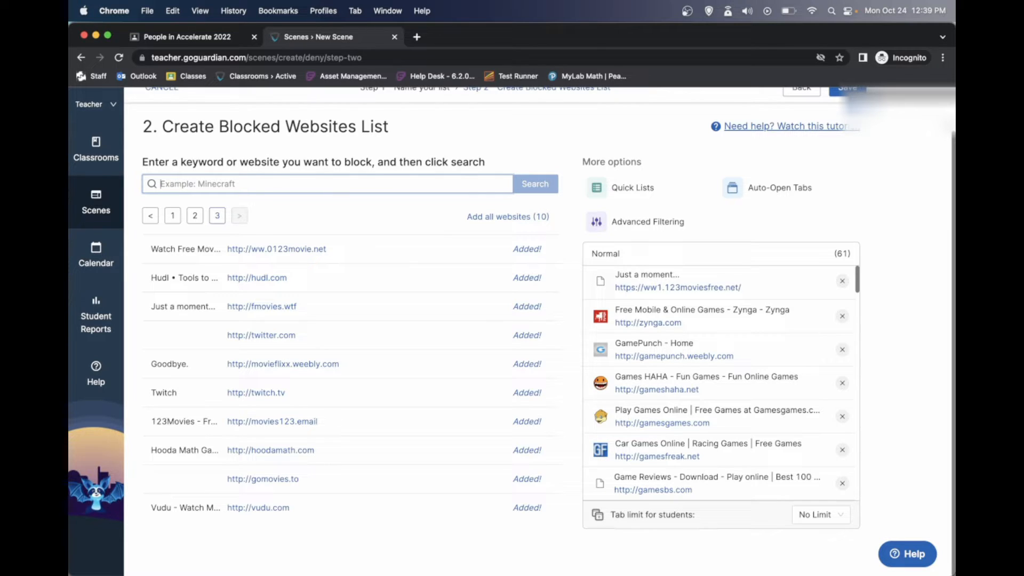
pyautogui.write('goo')
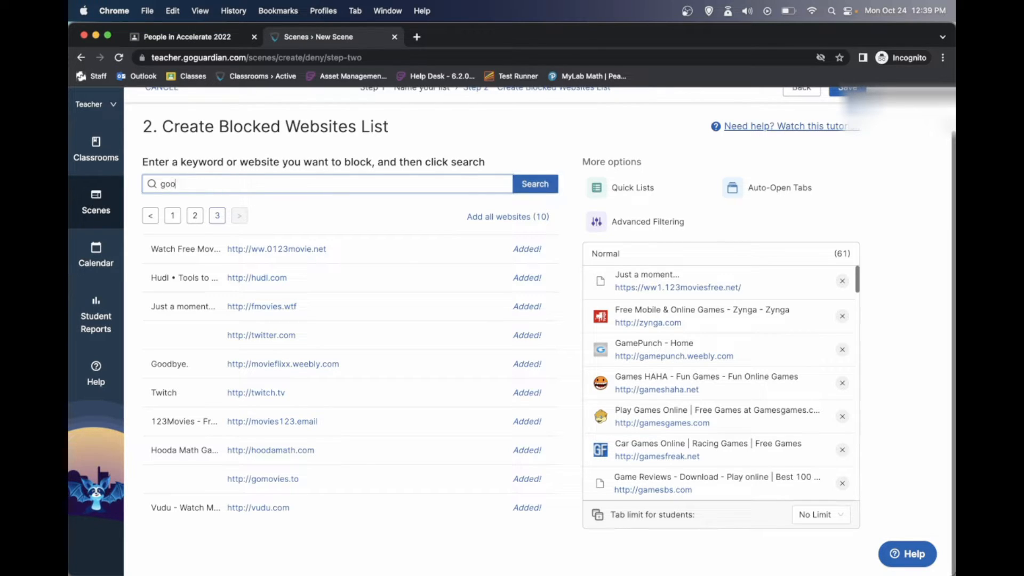
pyautogui.write('gle.site')
pyautogui.press('Return')
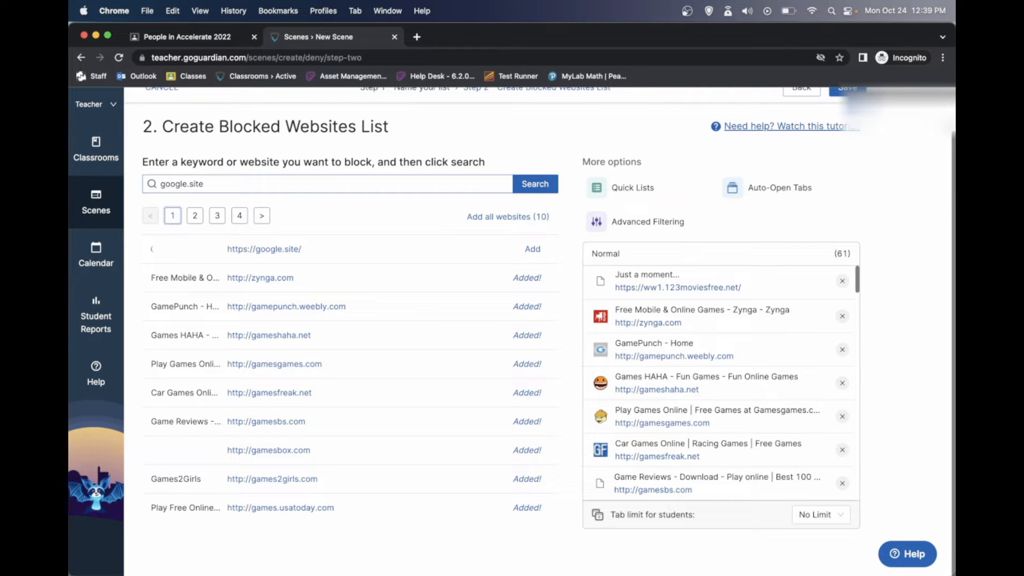
pyautogui.click(530, 248)
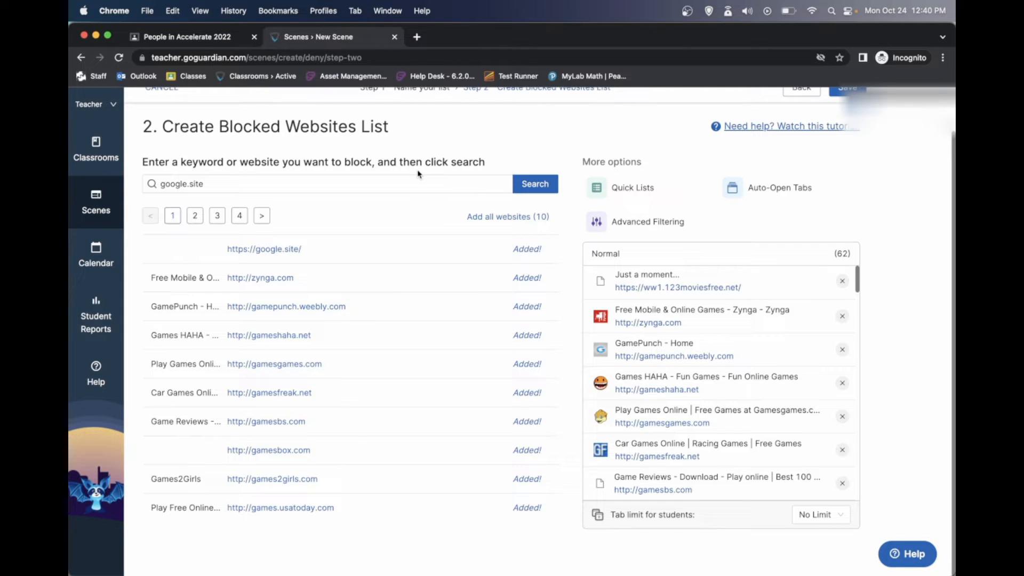
# - Search for youtube in the blocked websites search
pyautogui.tripleClick(303, 187)
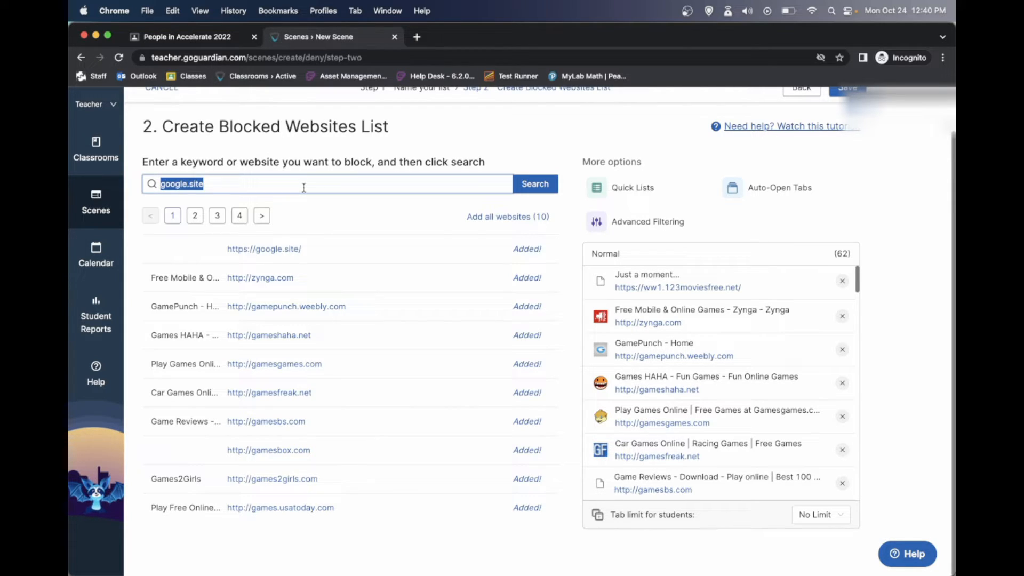
pyautogui.write('youtu')
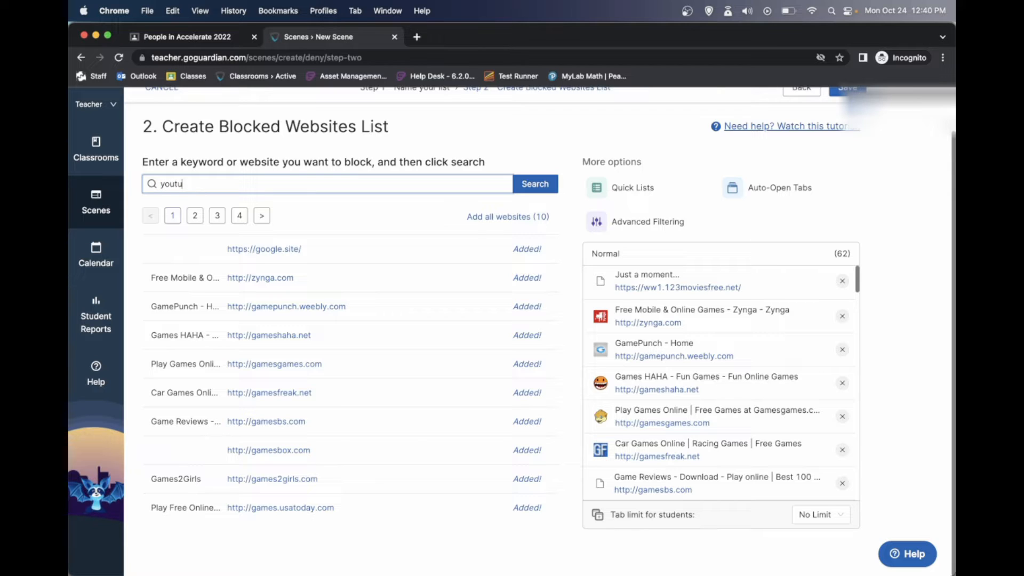
pyautogui.write('be')
pyautogui.press('Return')
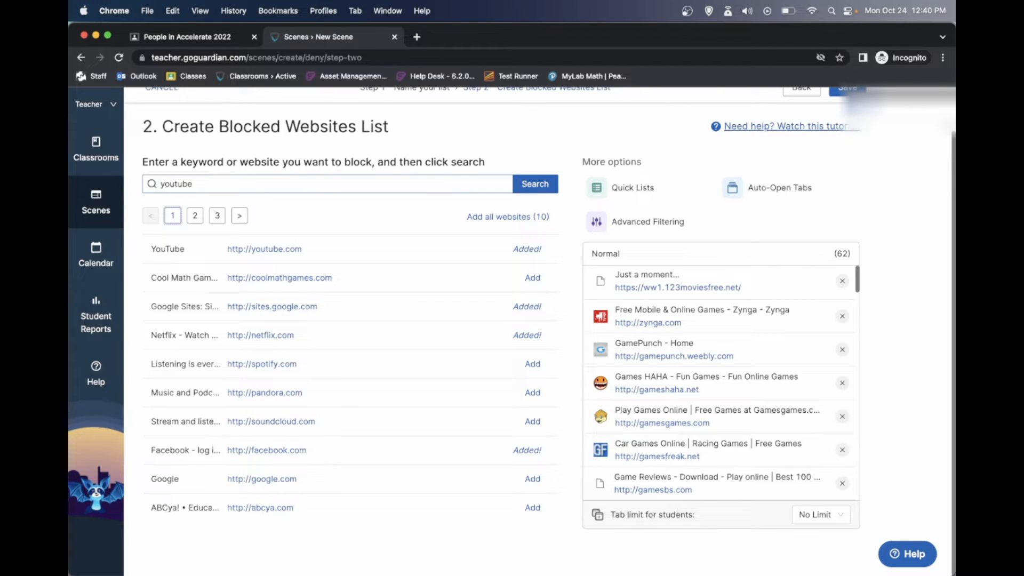
pyautogui.click(521, 247)
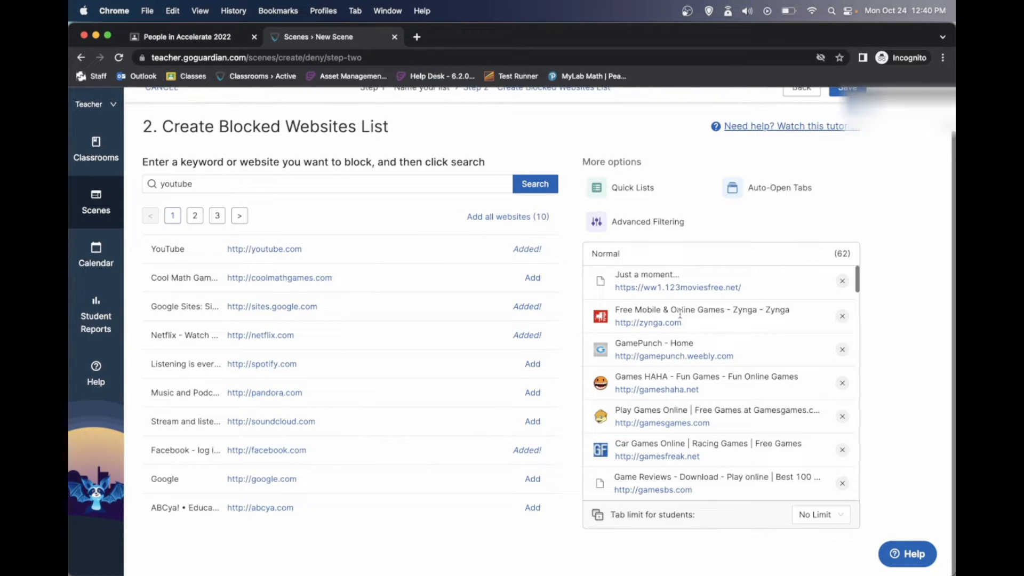
# - Find youtube.com among the websites in the Normal blocked list and remove it
pyautogui.scroll(-10, 680, 315)
pyautogui.scroll(-12, 681, 318)
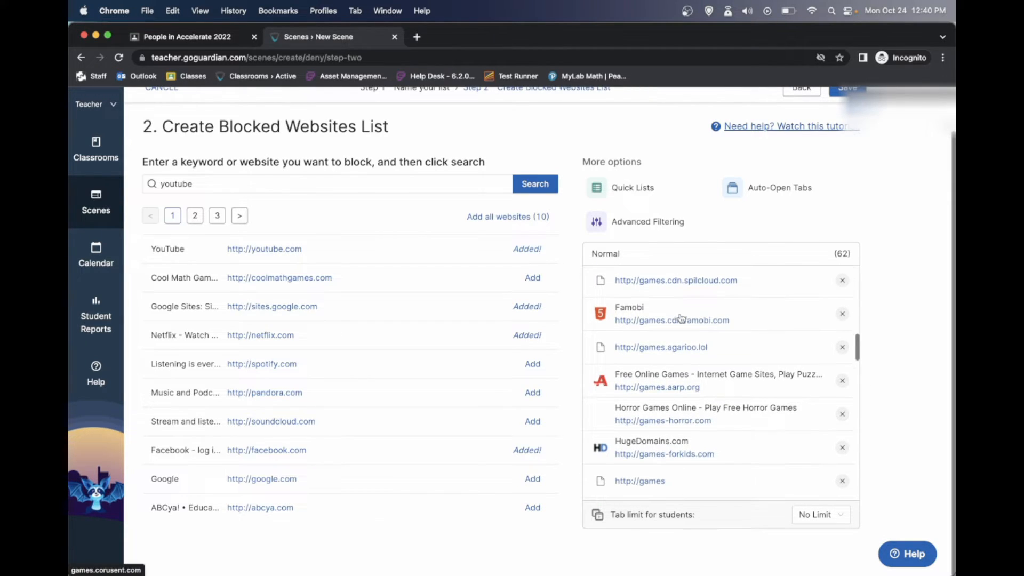
pyautogui.scroll(-10, 681, 317)
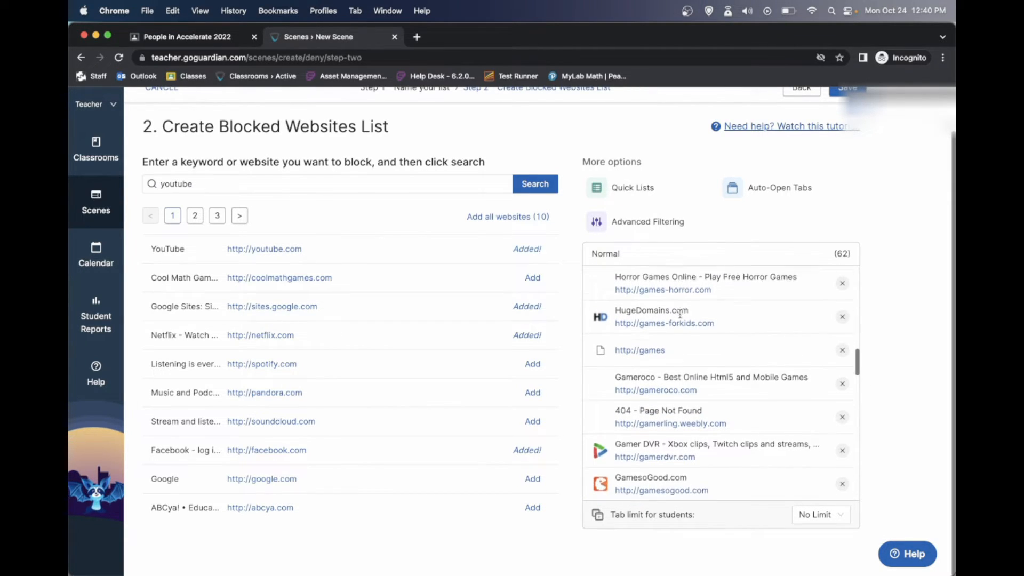
pyautogui.scroll(-7, 681, 316)
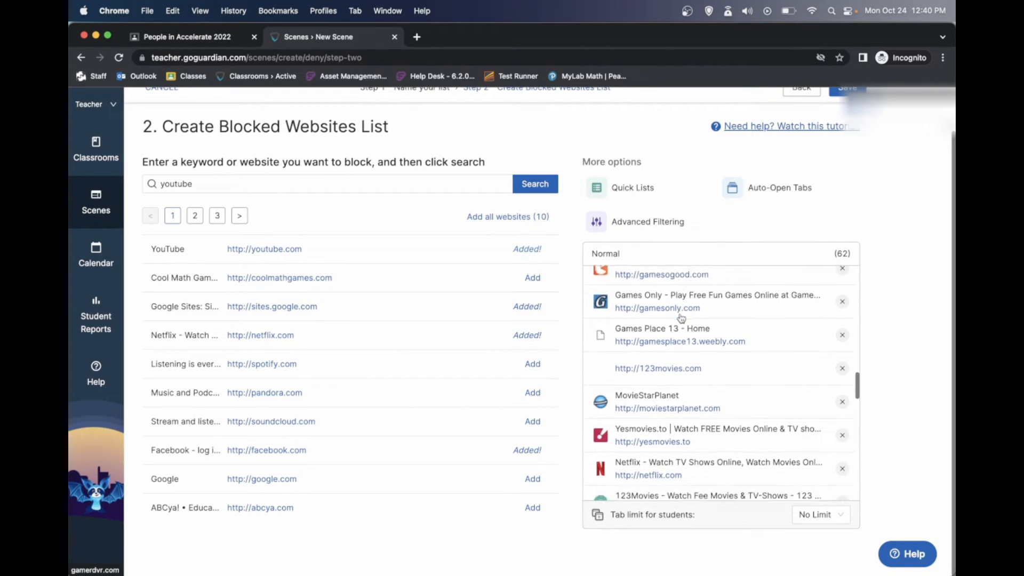
pyautogui.scroll(-7, 681, 317)
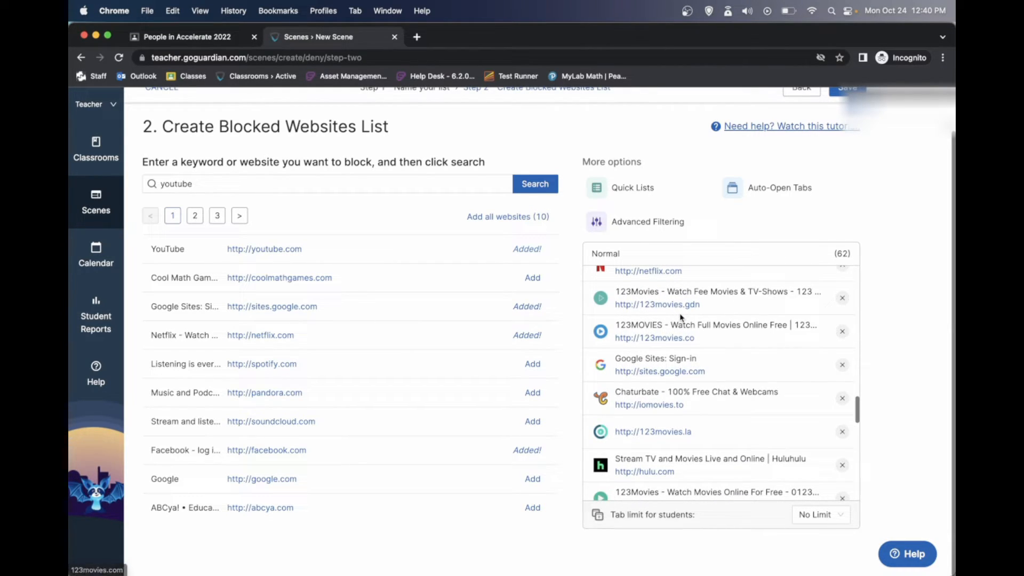
pyautogui.scroll(-5, 681, 317)
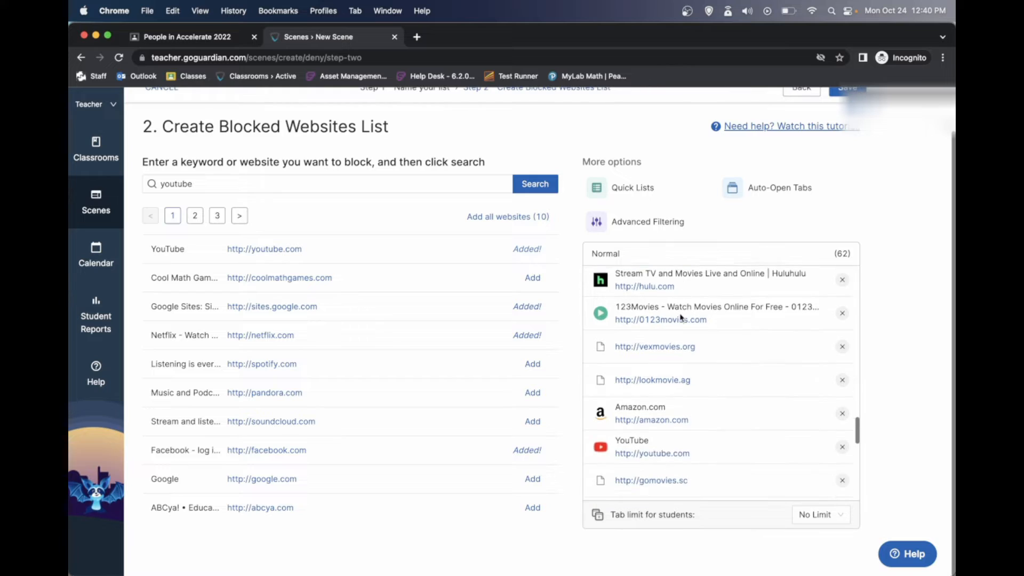
pyautogui.click(842, 355)
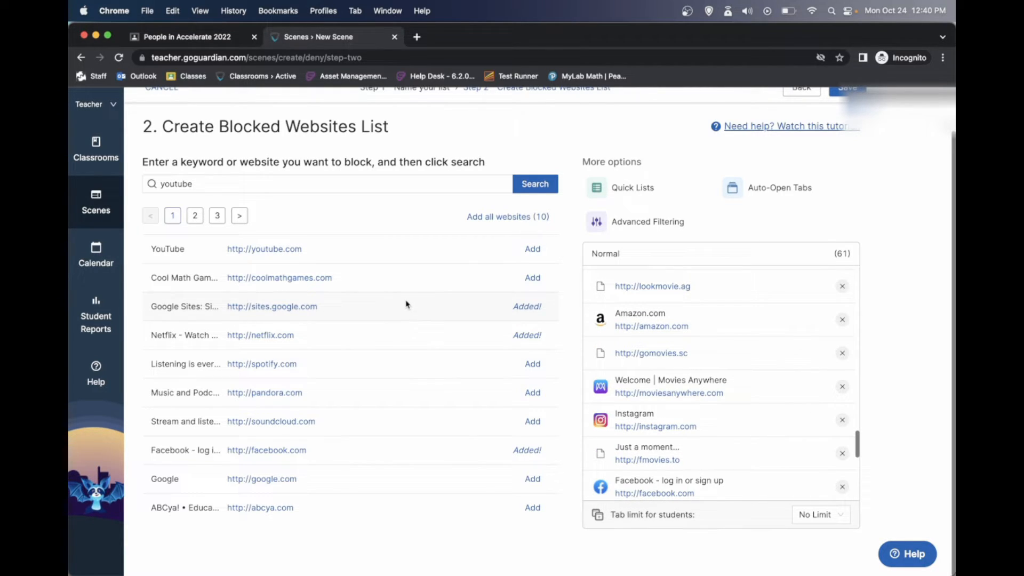
# - Switch to Google Classroom, check the YouTube attachment option in a new Accelerate 2022 assignment, and return to GoGuardian's scene editor
pyautogui.click(198, 37)
pyautogui.click(468, 109)
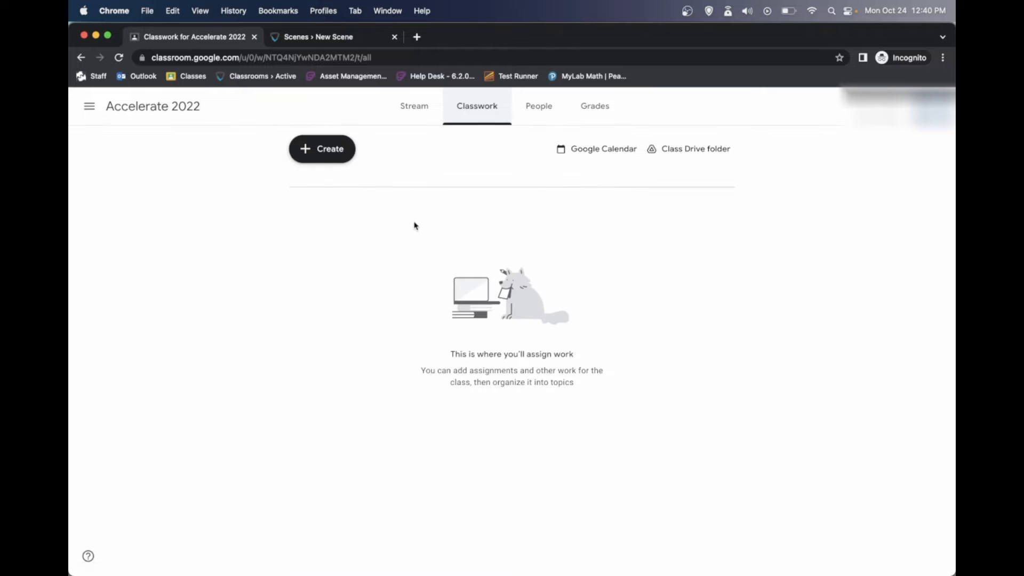
pyautogui.click(325, 160)
pyautogui.click(337, 184)
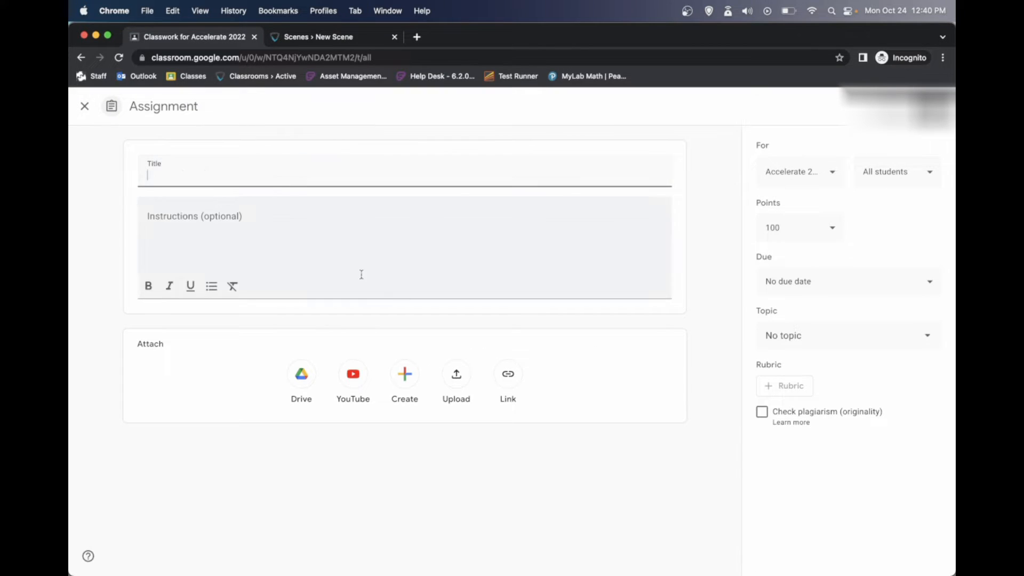
pyautogui.click(349, 375)
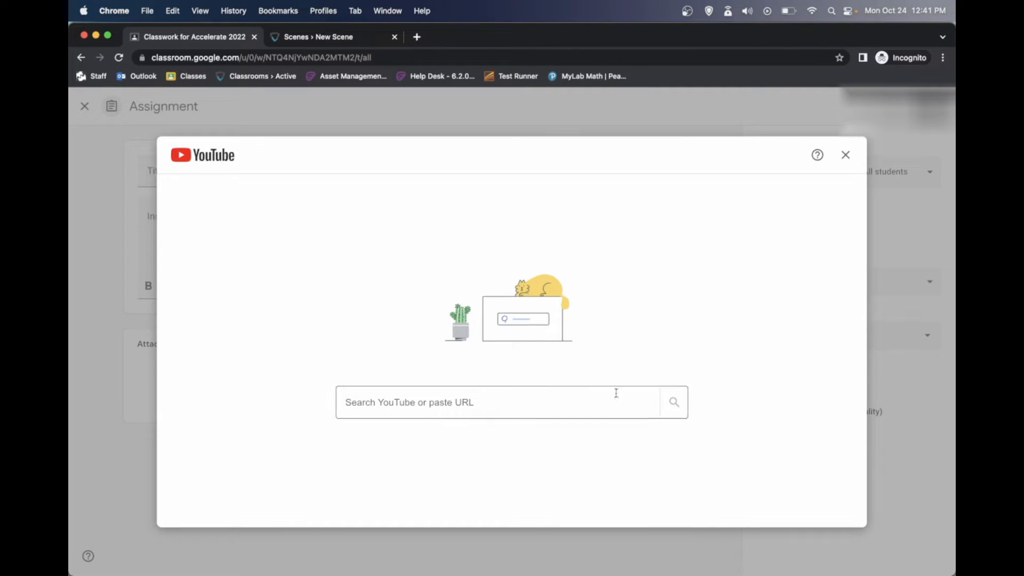
pyautogui.click(846, 155)
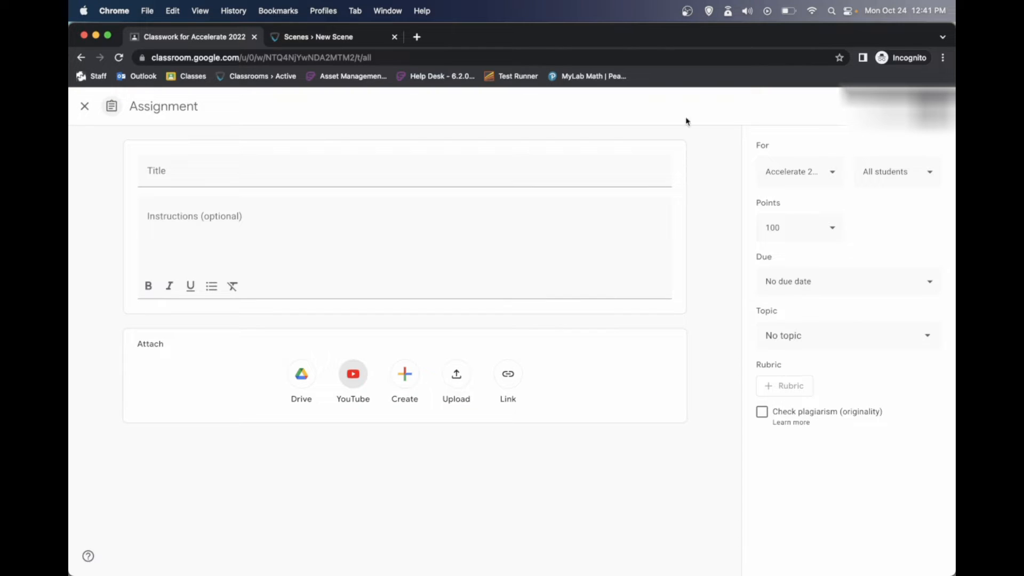
pyautogui.click(332, 38)
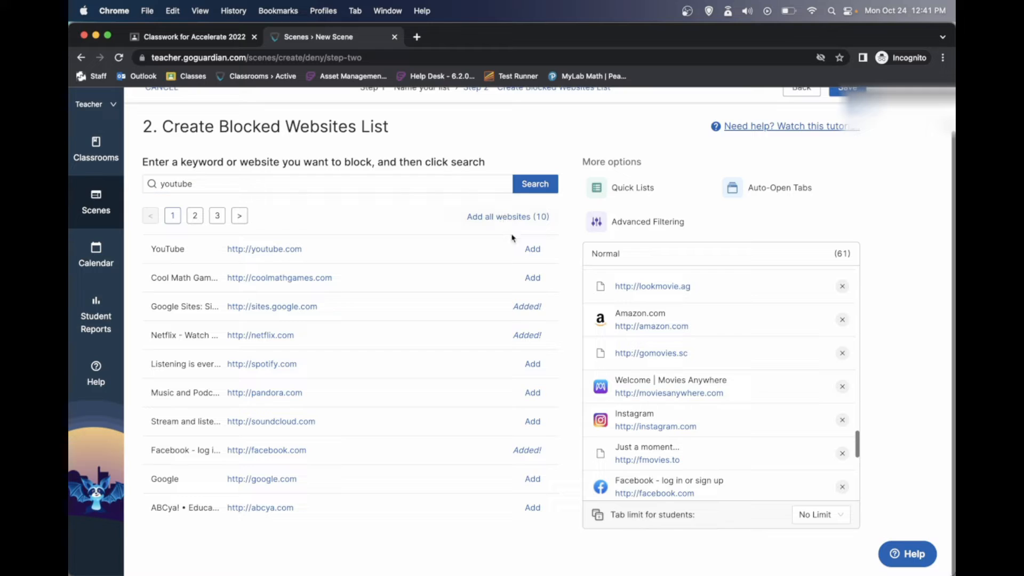
# - Add spotify.com, pandora.com, soundcloud.com and abcya.com to the Normal blocked list, also adding google.com and removing it again
pyautogui.click(533, 364)
pyautogui.click(532, 392)
pyautogui.click(531, 421)
pyautogui.click(532, 479)
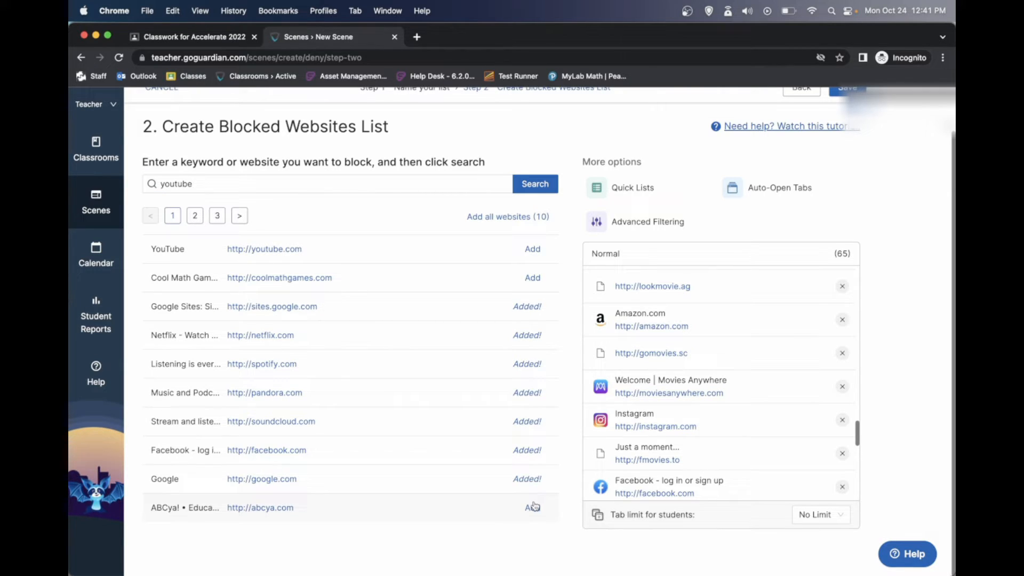
pyautogui.click(533, 508)
pyautogui.scroll(-10, 755, 464)
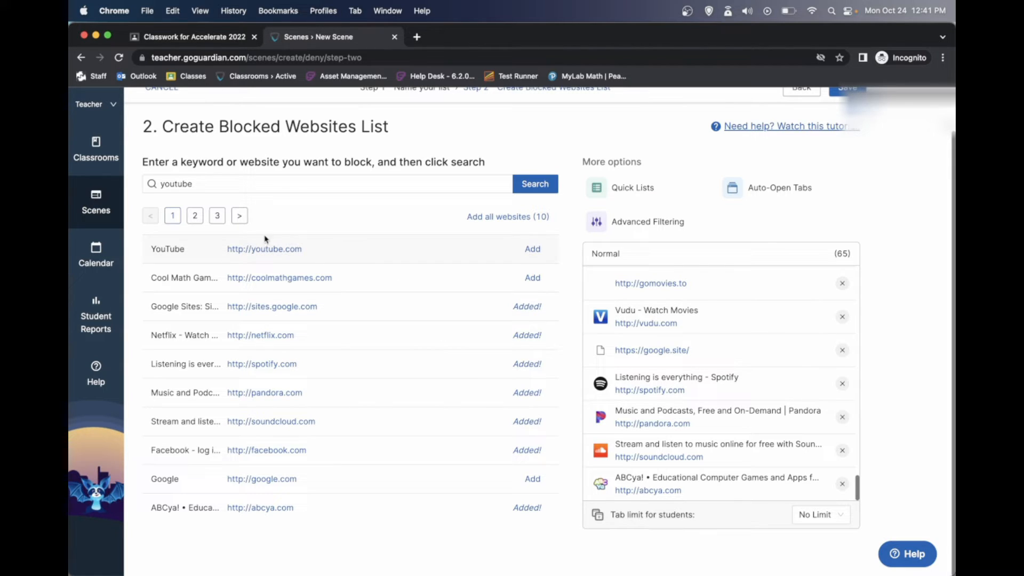
# - From the second youtube results page, add play.google.com, scratch.mit.edu, coolmath.com, crazygames.com and poki.com to the Normal blocked list
pyautogui.click(242, 216)
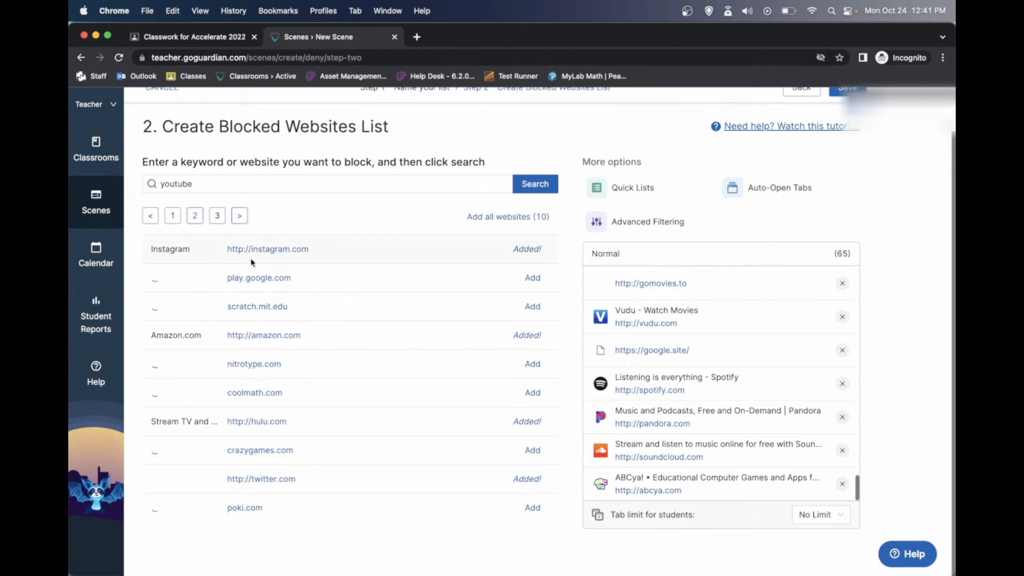
pyautogui.click(537, 278)
pyautogui.click(532, 304)
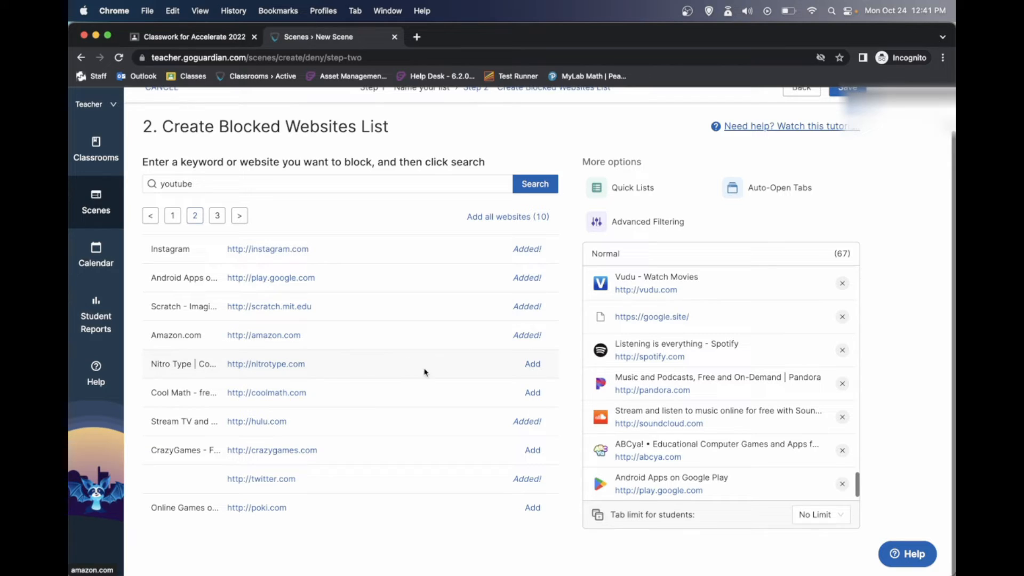
pyautogui.click(529, 390)
pyautogui.click(539, 451)
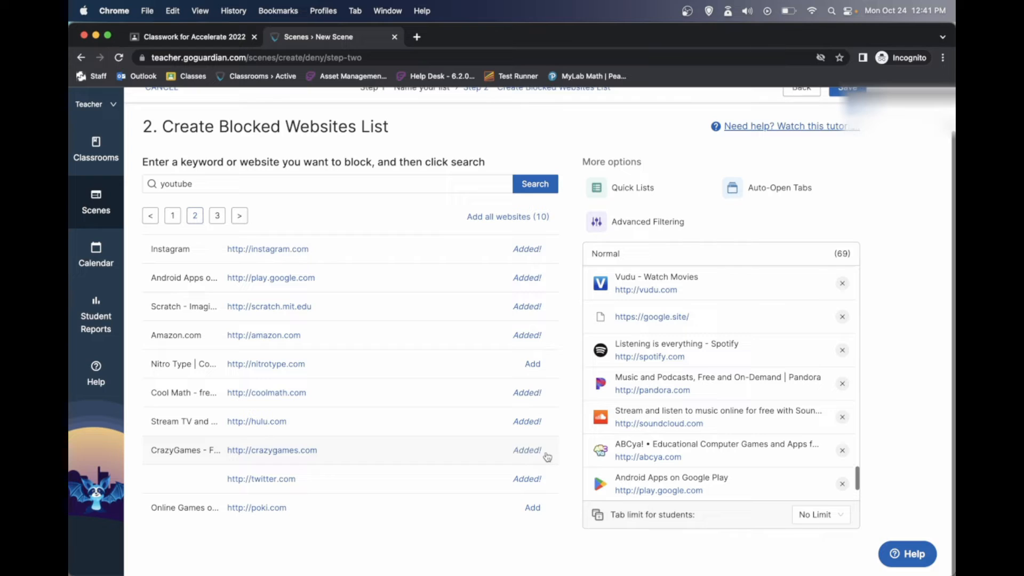
pyautogui.click(532, 508)
# - Check the third results page, rerun the youtube search, and add all websites on its first page to the Normal list
pyautogui.click(237, 218)
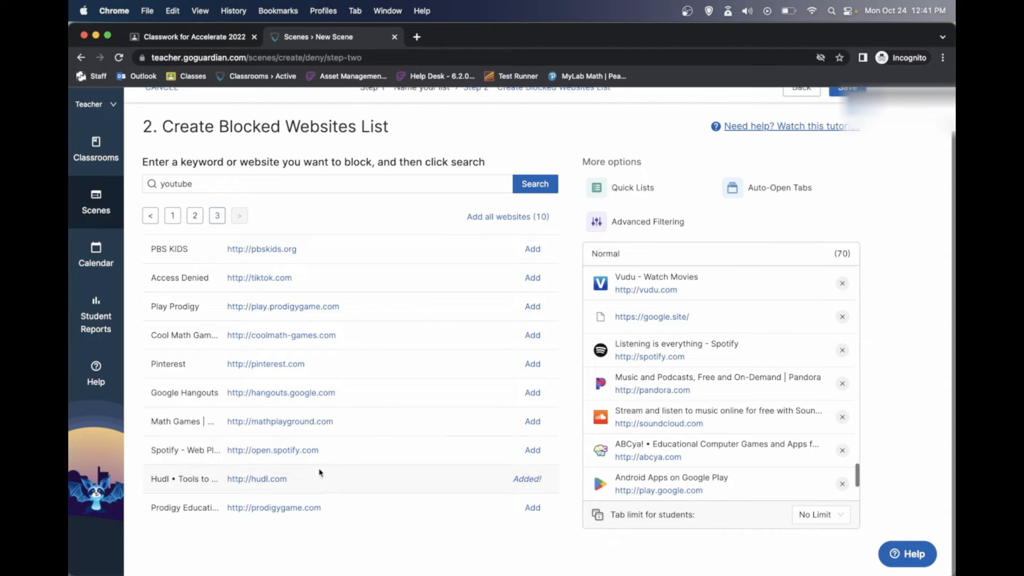
pyautogui.click(534, 188)
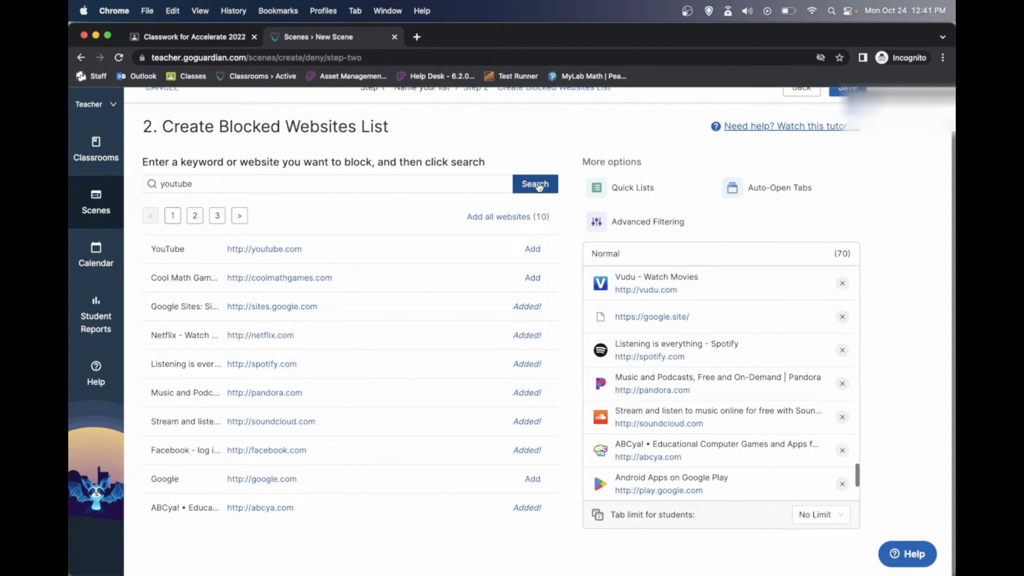
pyautogui.click(529, 218)
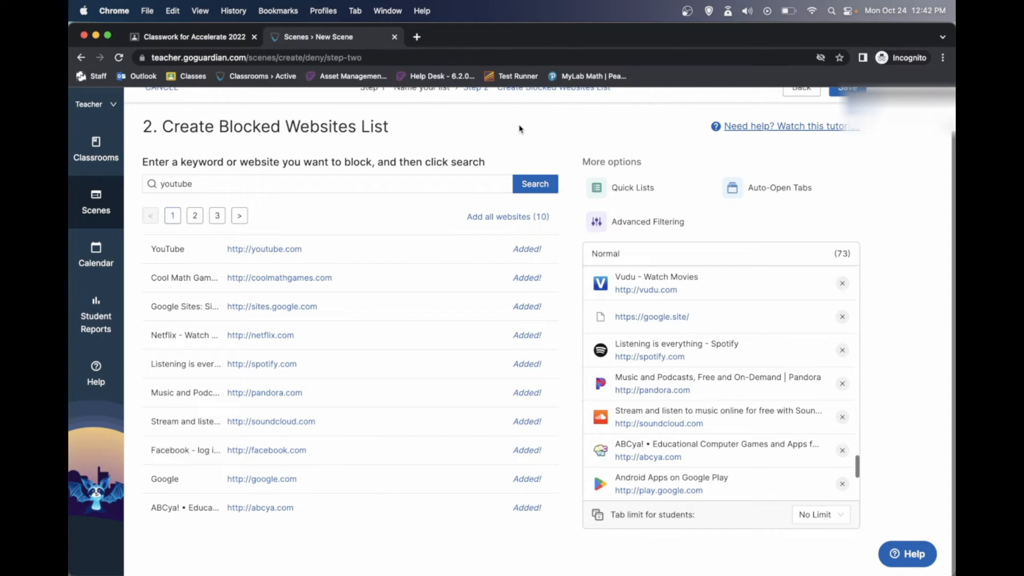
pyautogui.scroll(2, 888, 224)
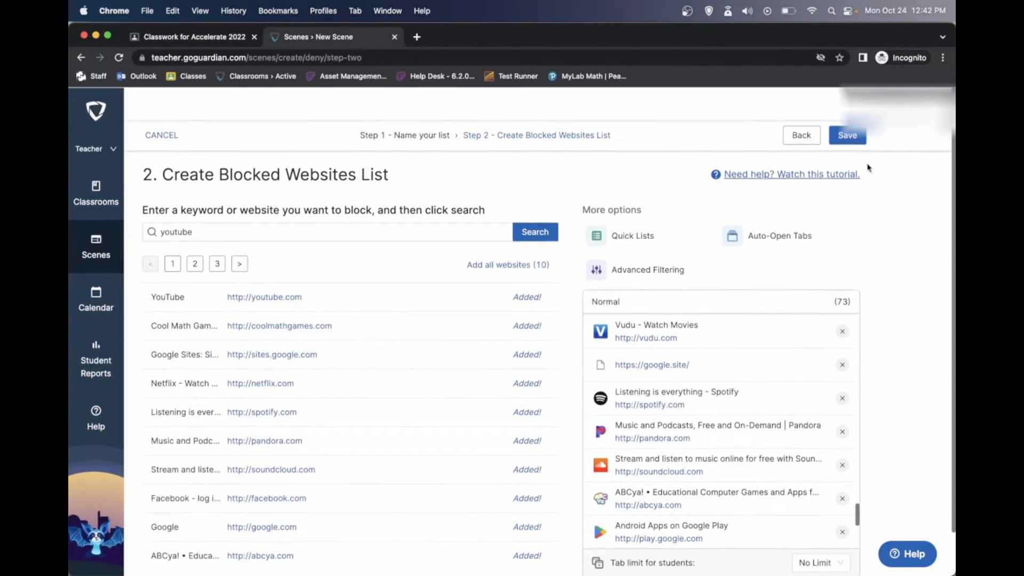
# - Save the Normal blocked websites list and make Normal the default scene of the Accelerate 2022 classroom
pyautogui.click(853, 134)
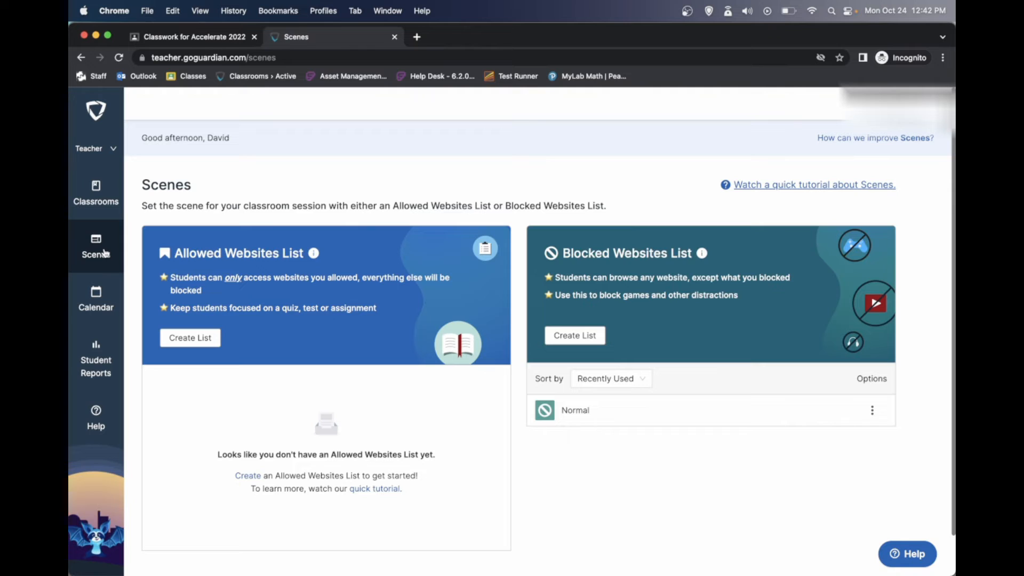
pyautogui.click(104, 202)
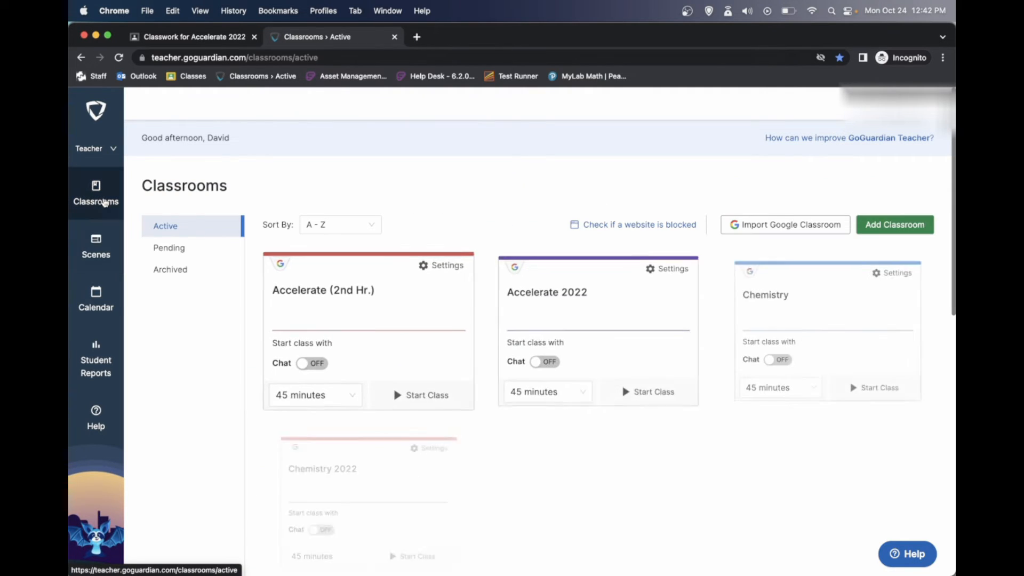
pyautogui.click(685, 273)
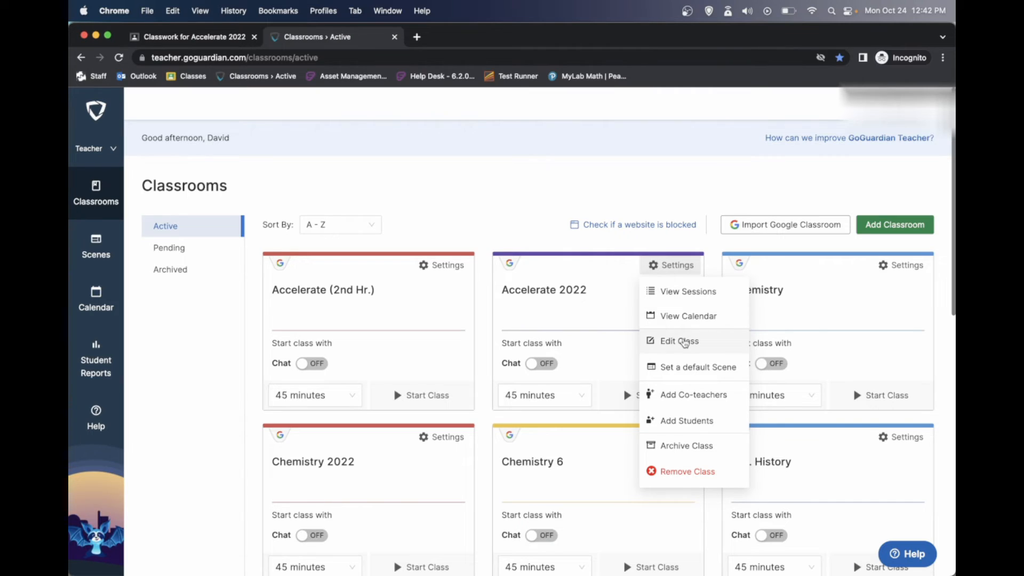
pyautogui.click(685, 342)
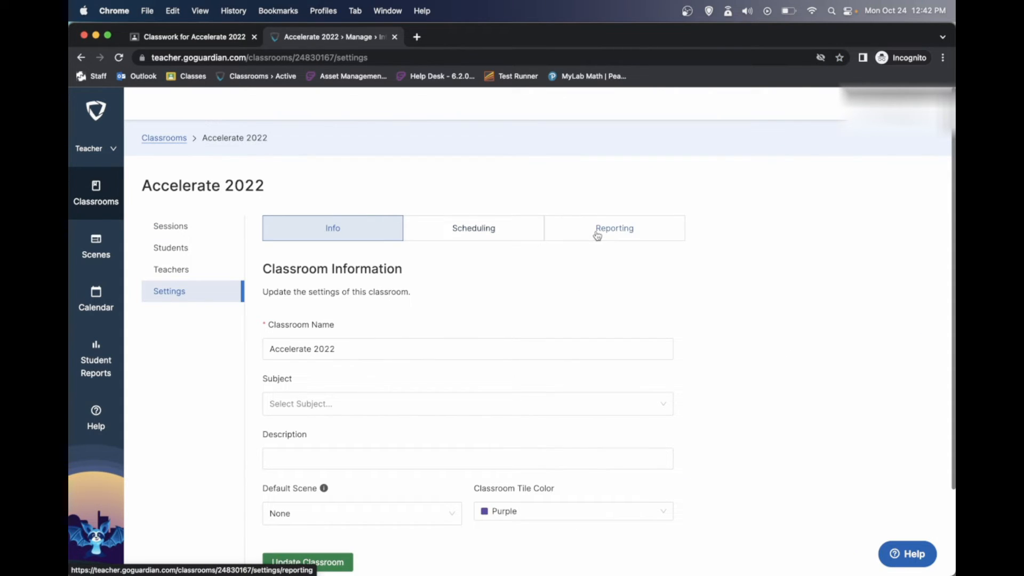
pyautogui.scroll(-3, 405, 349)
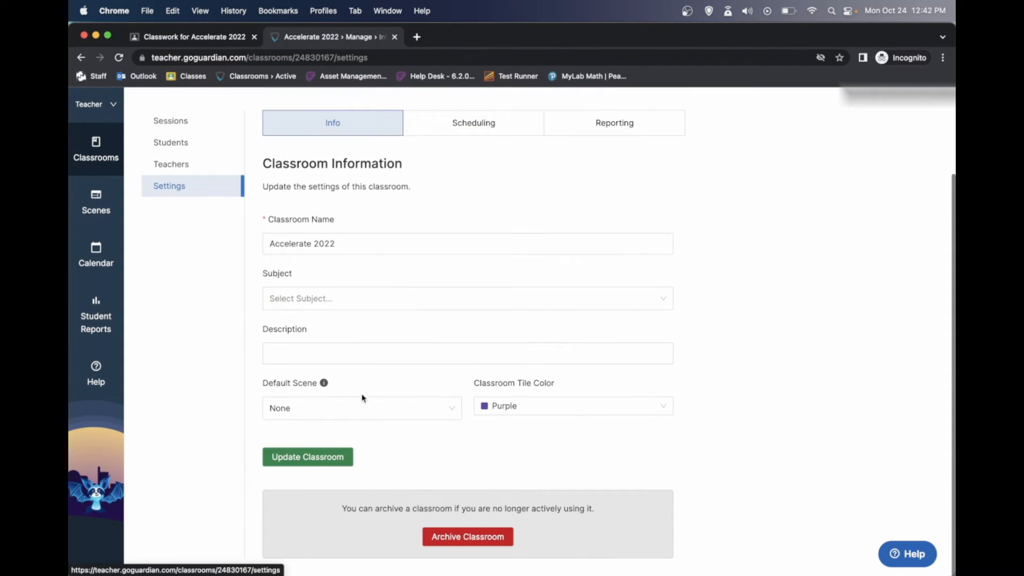
pyautogui.click(361, 408)
pyautogui.click(336, 455)
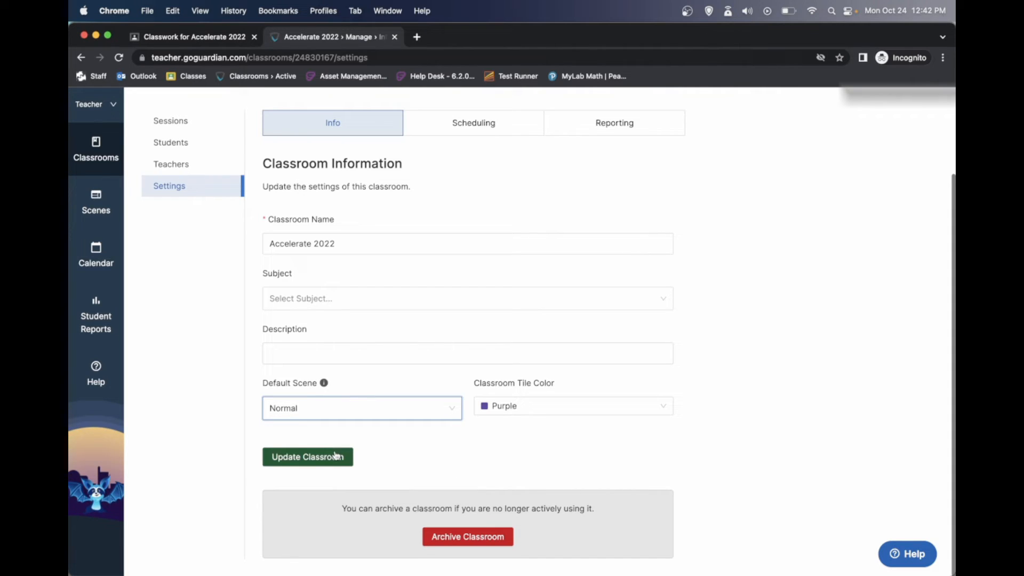
pyautogui.click(336, 457)
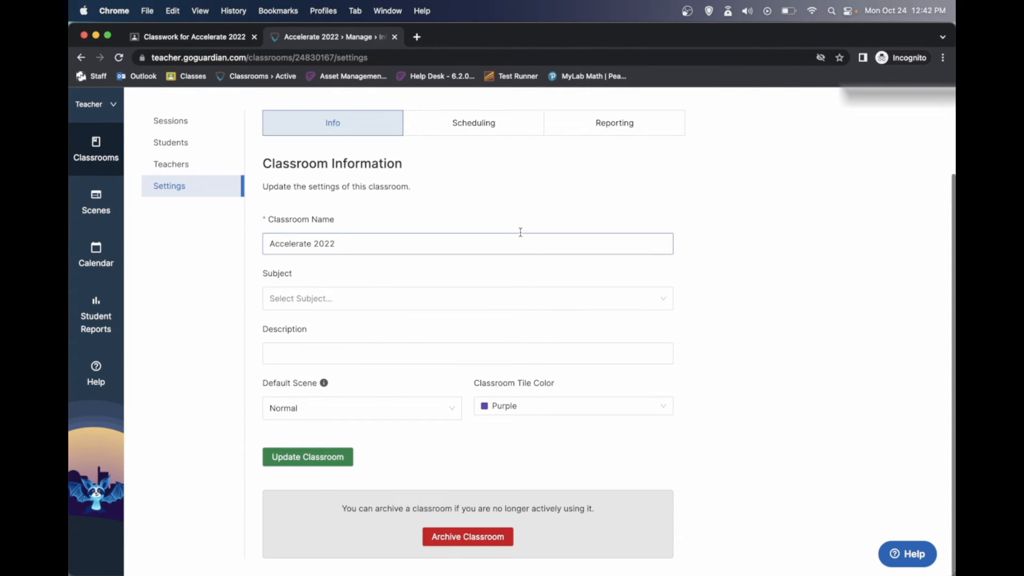
# - Review the Accelerate 2022 classroom's settings and its sessions page, and return to the classroom overview
pyautogui.scroll(3, 521, 228)
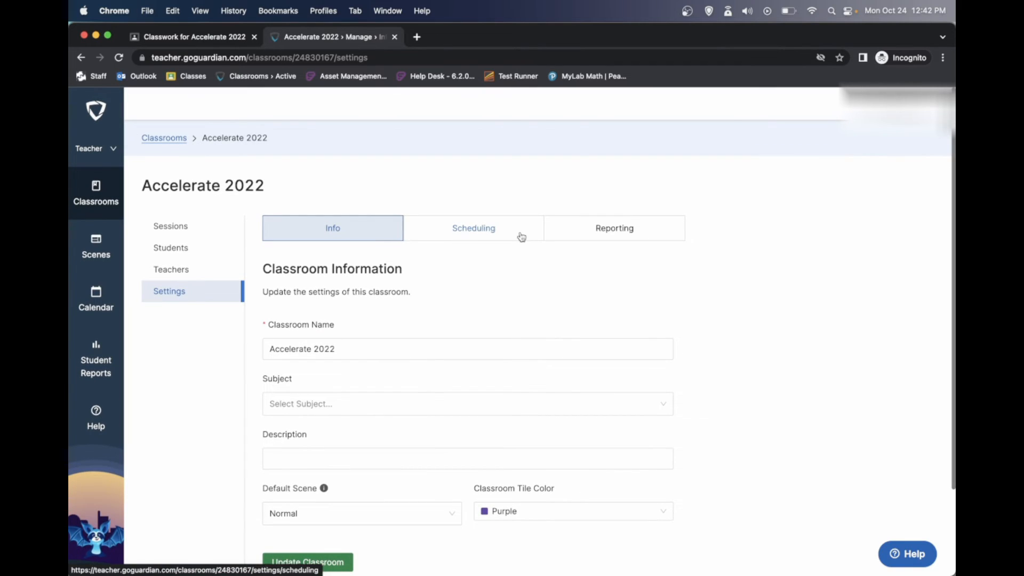
pyautogui.scroll(-3, 432, 381)
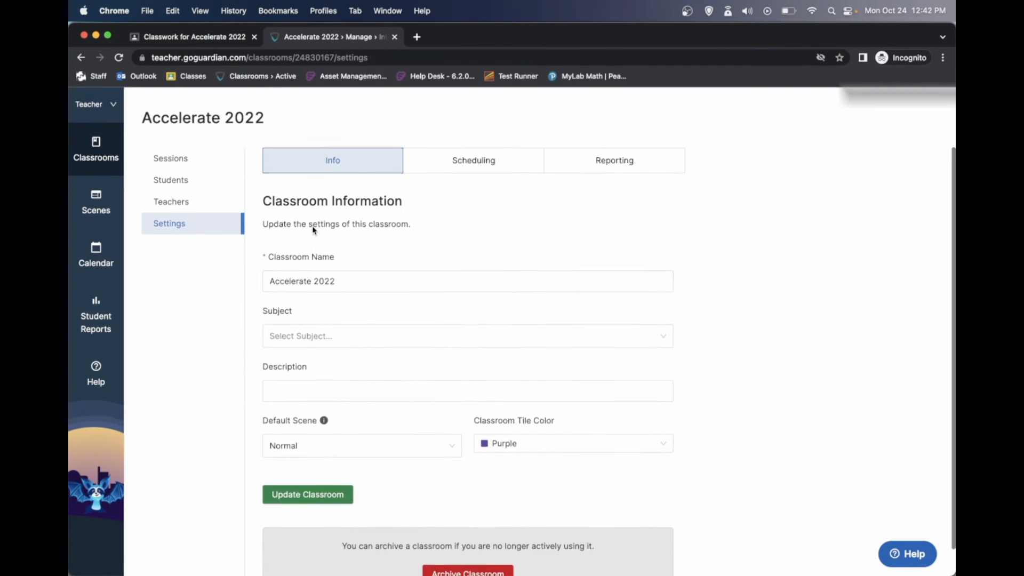
pyautogui.scroll(3, 313, 229)
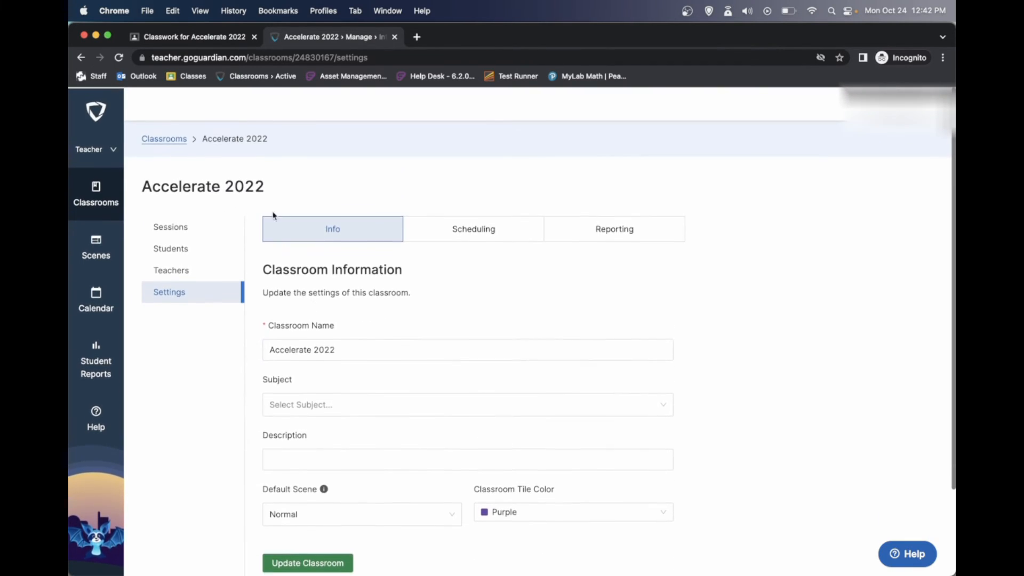
pyautogui.click(185, 224)
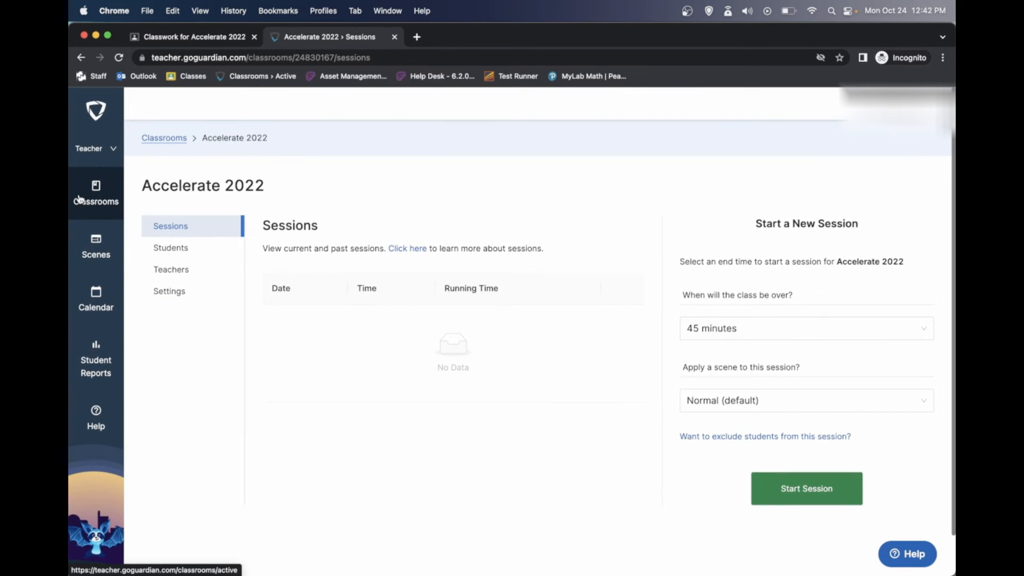
pyautogui.click(80, 200)
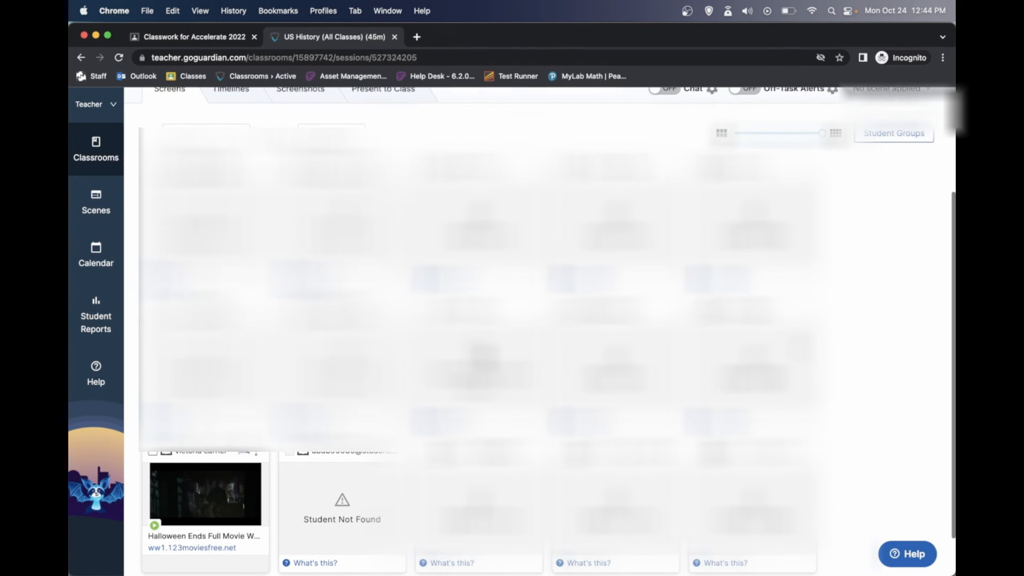
# - Apply the Normal scene to the live US History (All Classes) session and look over its student screens
pyautogui.scroll(1, 540, 331)
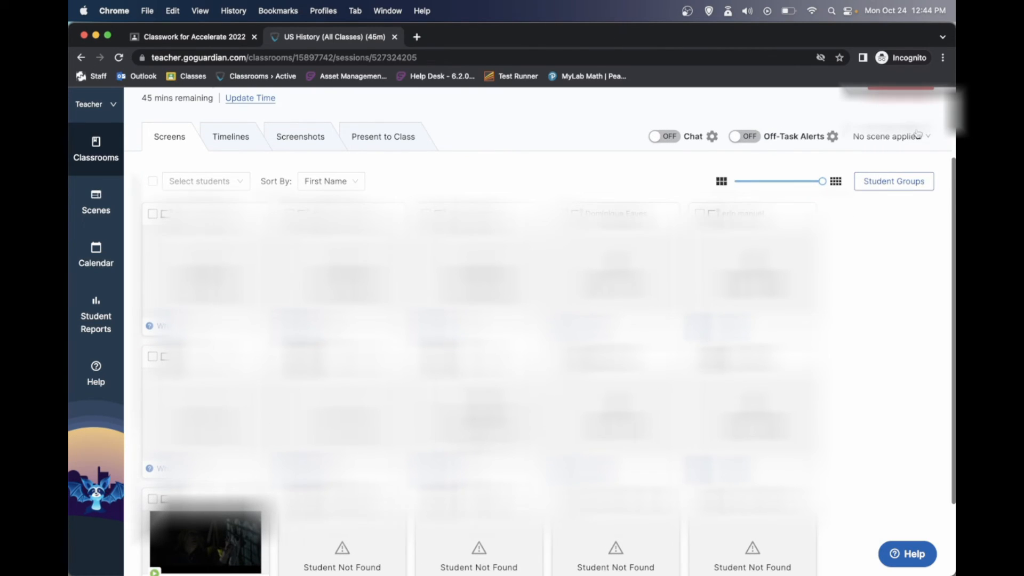
pyautogui.click(918, 134)
pyautogui.click(816, 240)
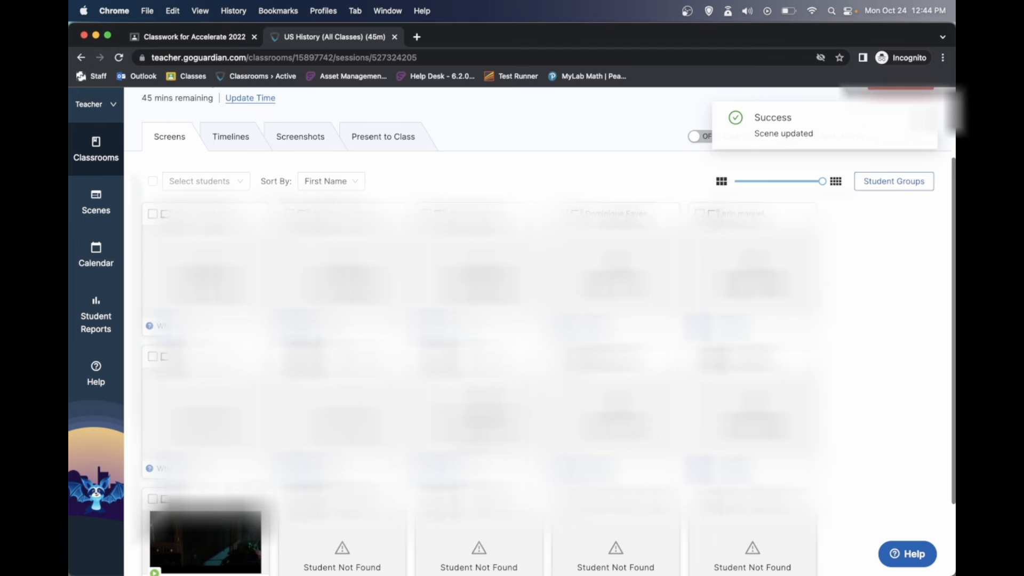
pyautogui.scroll(-3, 865, 266)
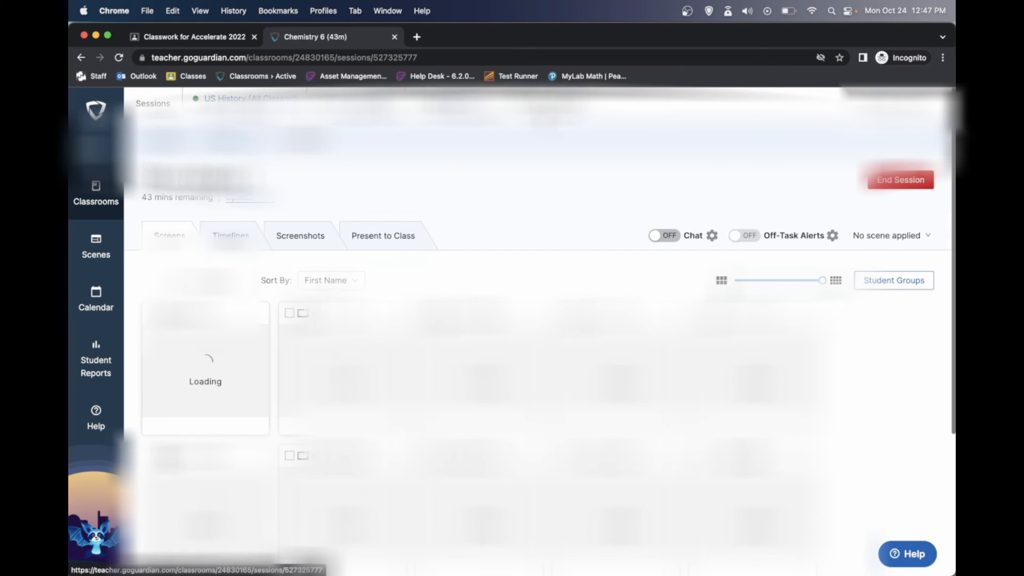
# - Switch to the live World History 1 session and apply the Normal scene to it
pyautogui.click(544, 102)
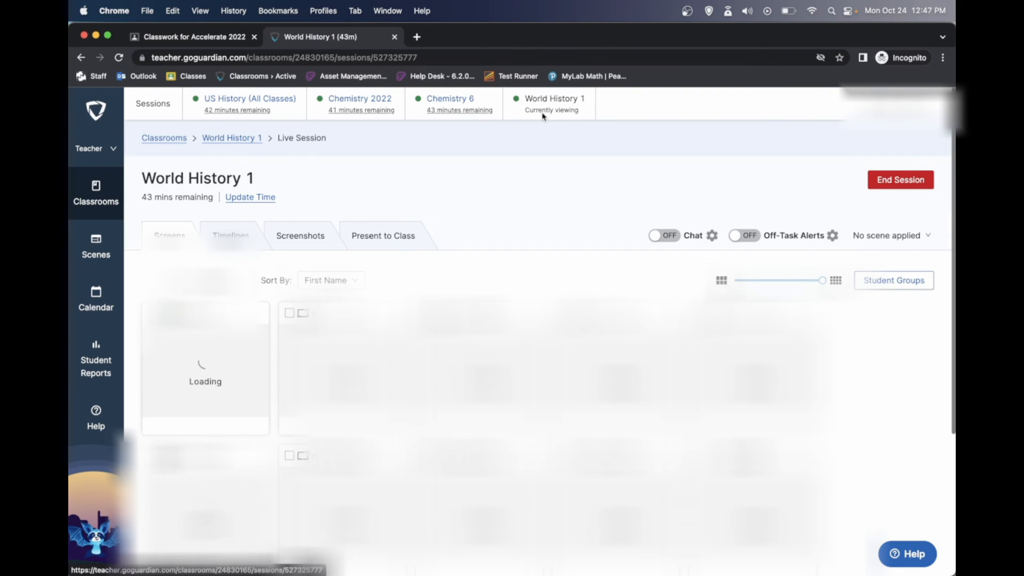
pyautogui.click(888, 235)
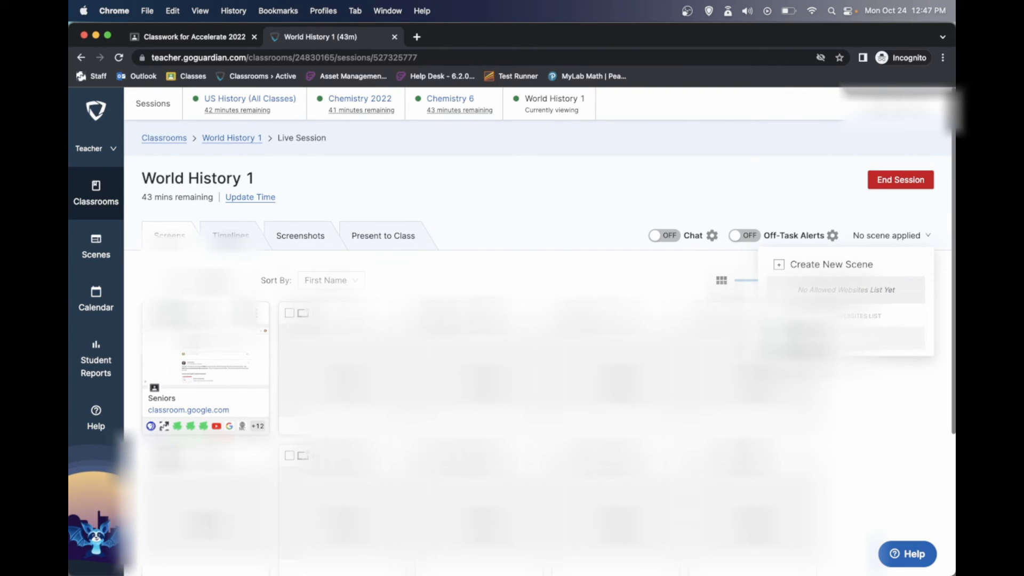
pyautogui.click(853, 339)
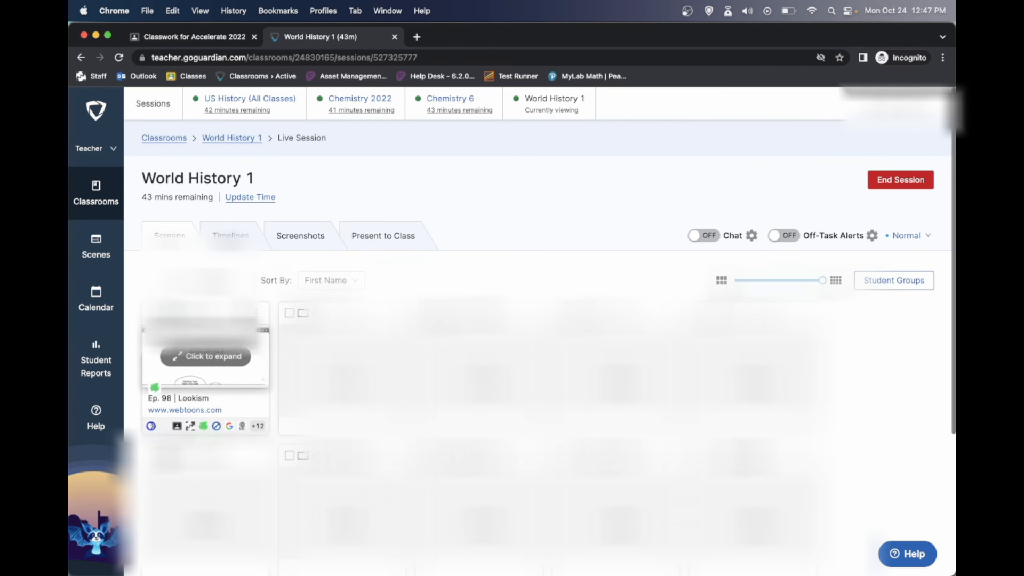
pyautogui.click(244, 350)
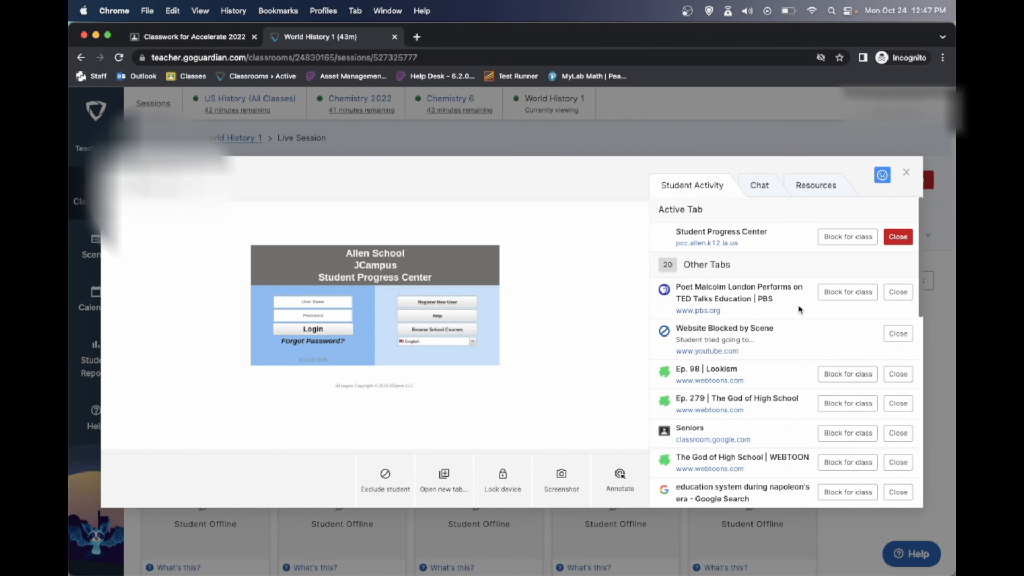
pyautogui.scroll(-2, 818, 399)
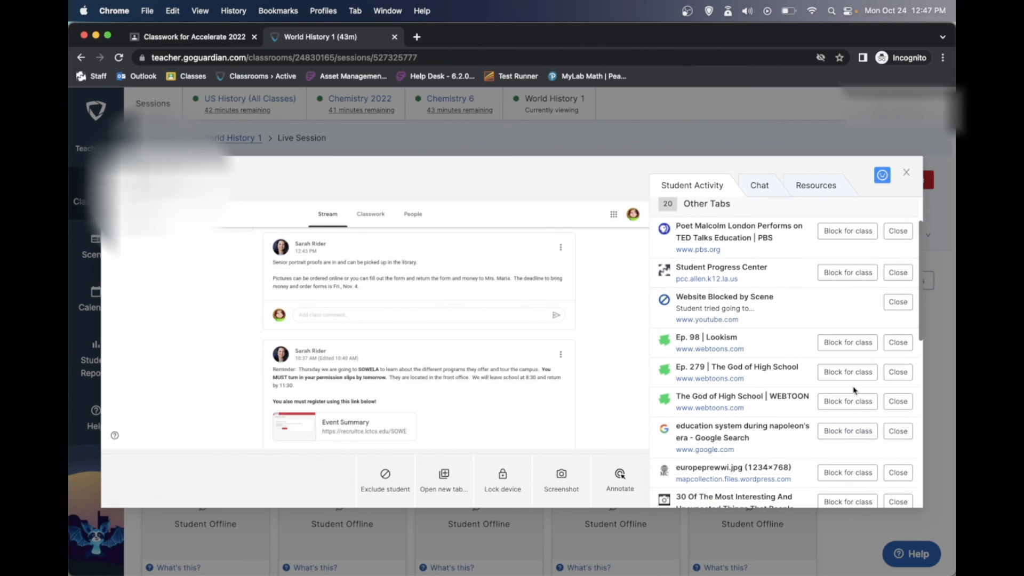
pyautogui.click(858, 347)
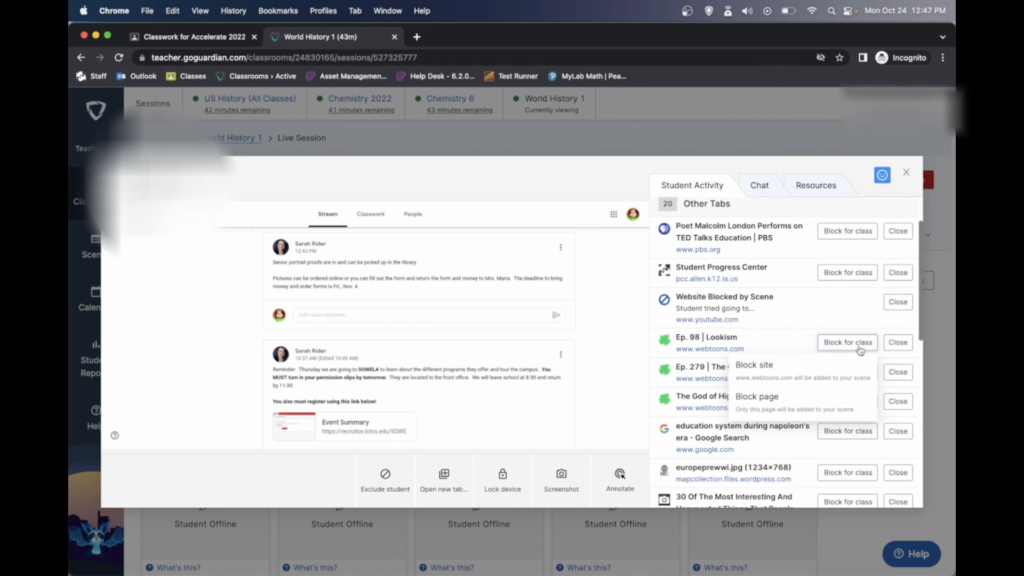
pyautogui.click(822, 374)
pyautogui.click(598, 330)
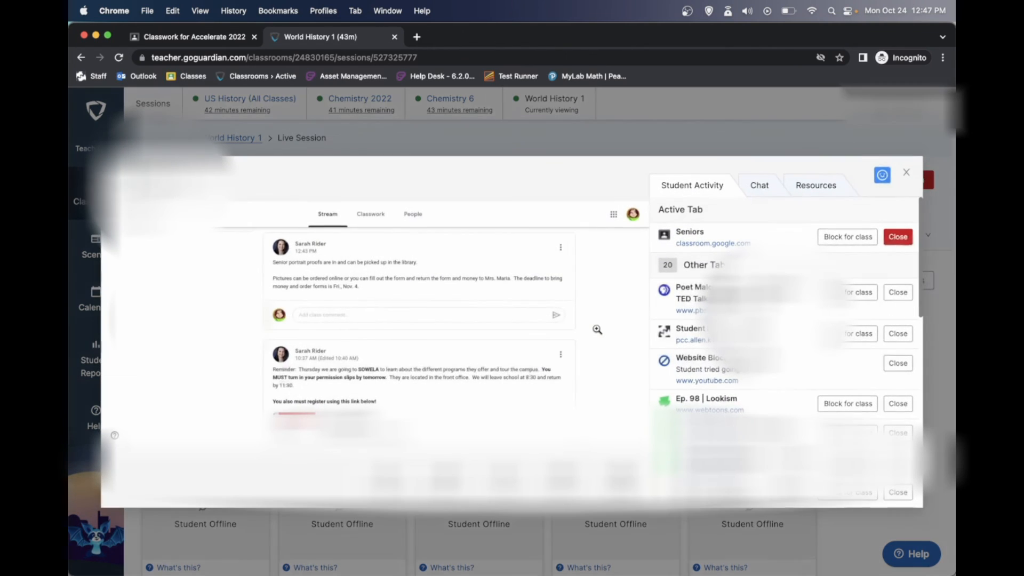
# - Open the class-blocking options for the student's "education system during napoleon's era" Google Search tab
pyautogui.scroll(-5, 748, 399)
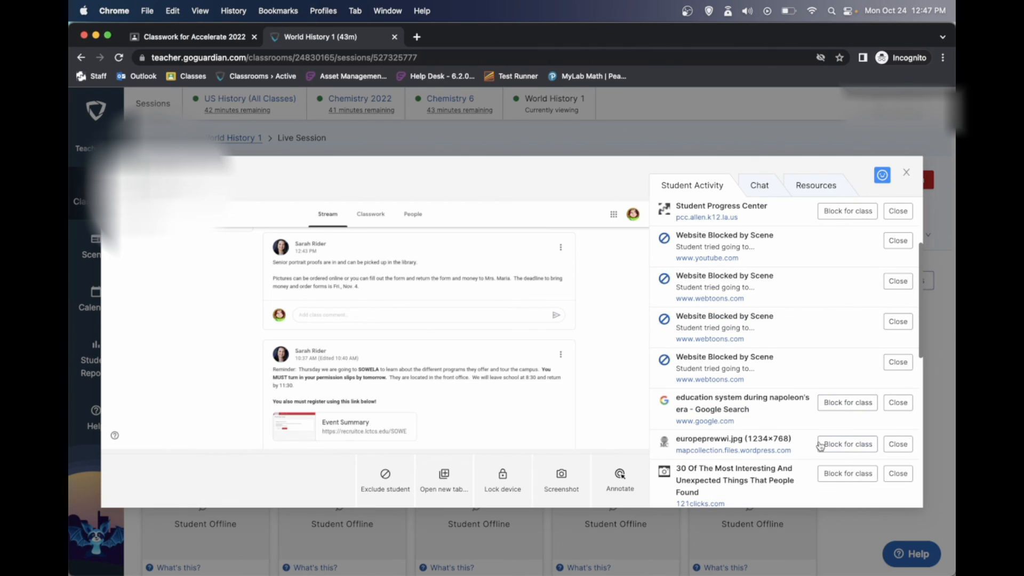
pyautogui.click(836, 406)
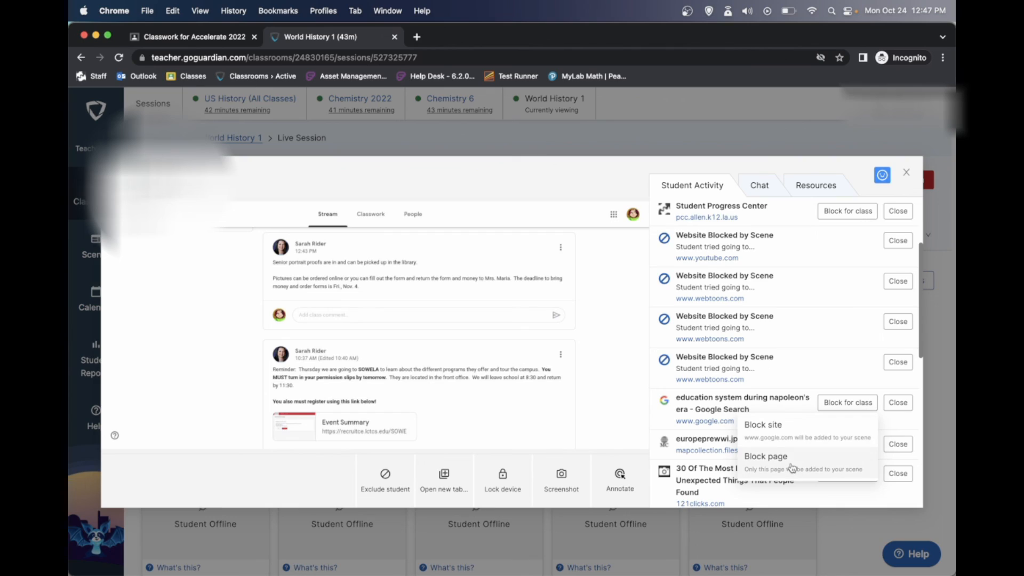